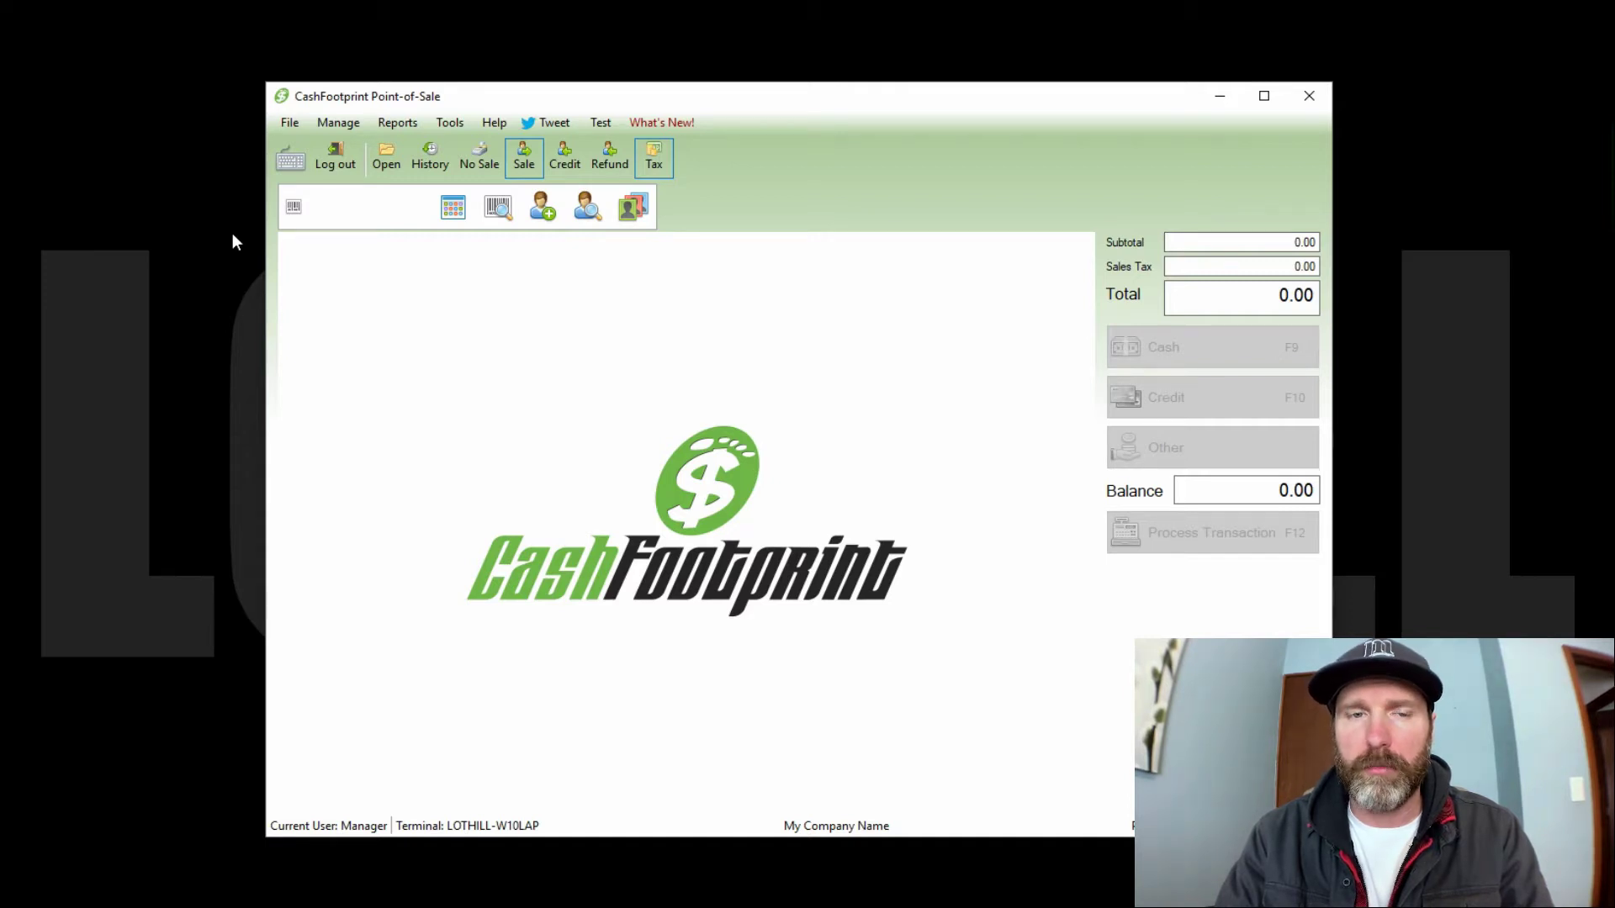
Start a manual Backup Database and browse Save As folders for CashFootprint_20181219022314.bak.
{"action": "left_click", "coordinate": [450, 123]}
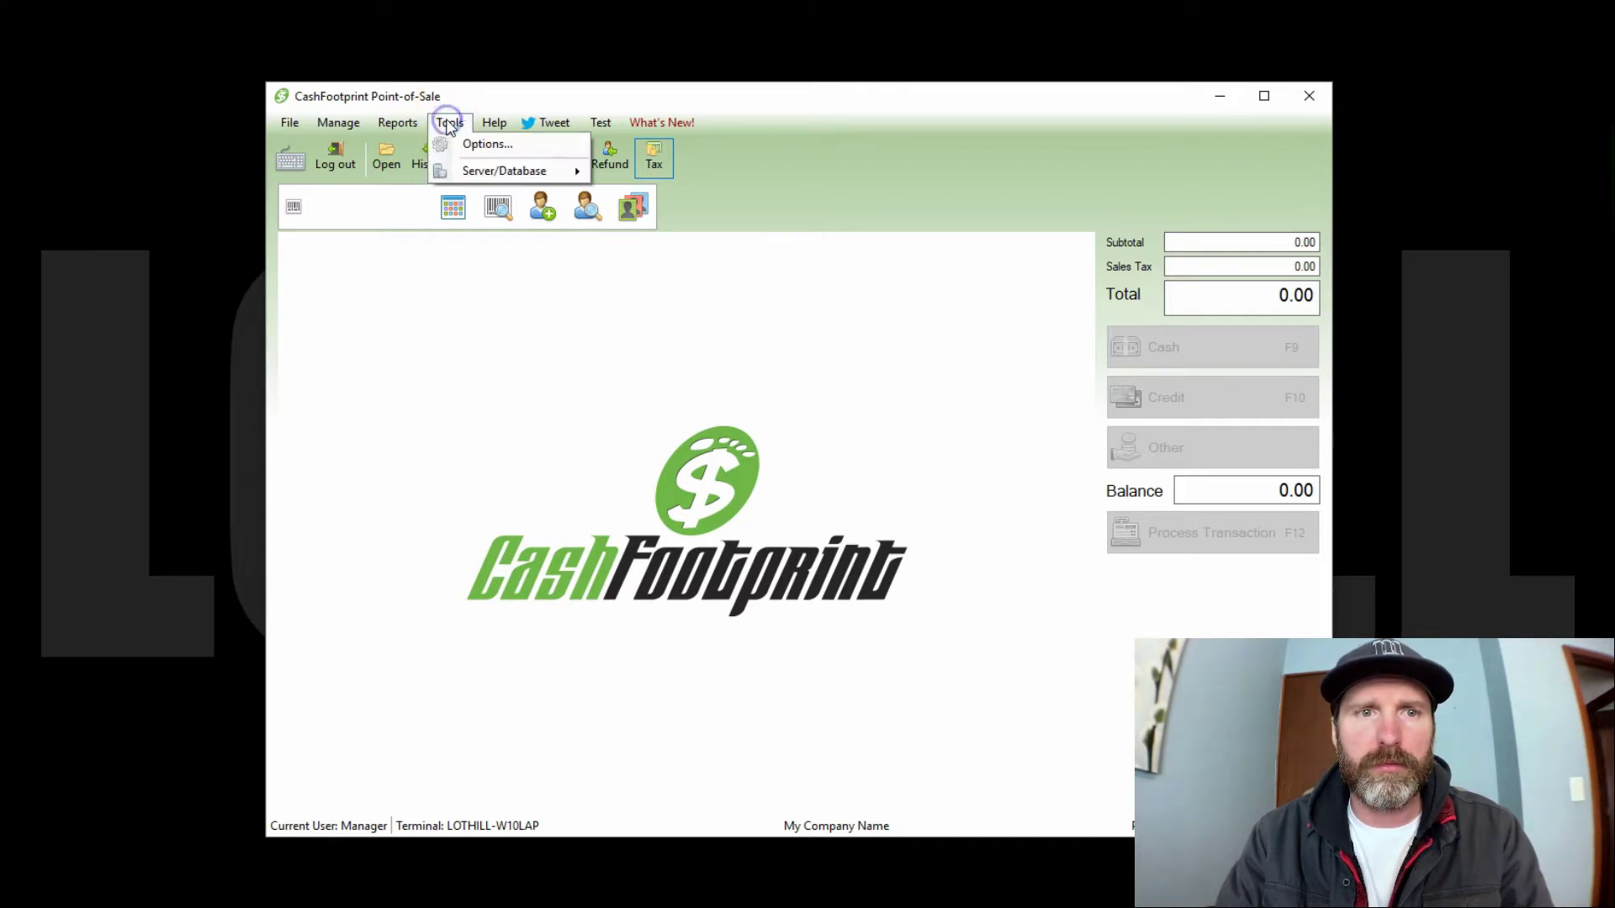
{"action": "mouse_move", "coordinate": [505, 180]}
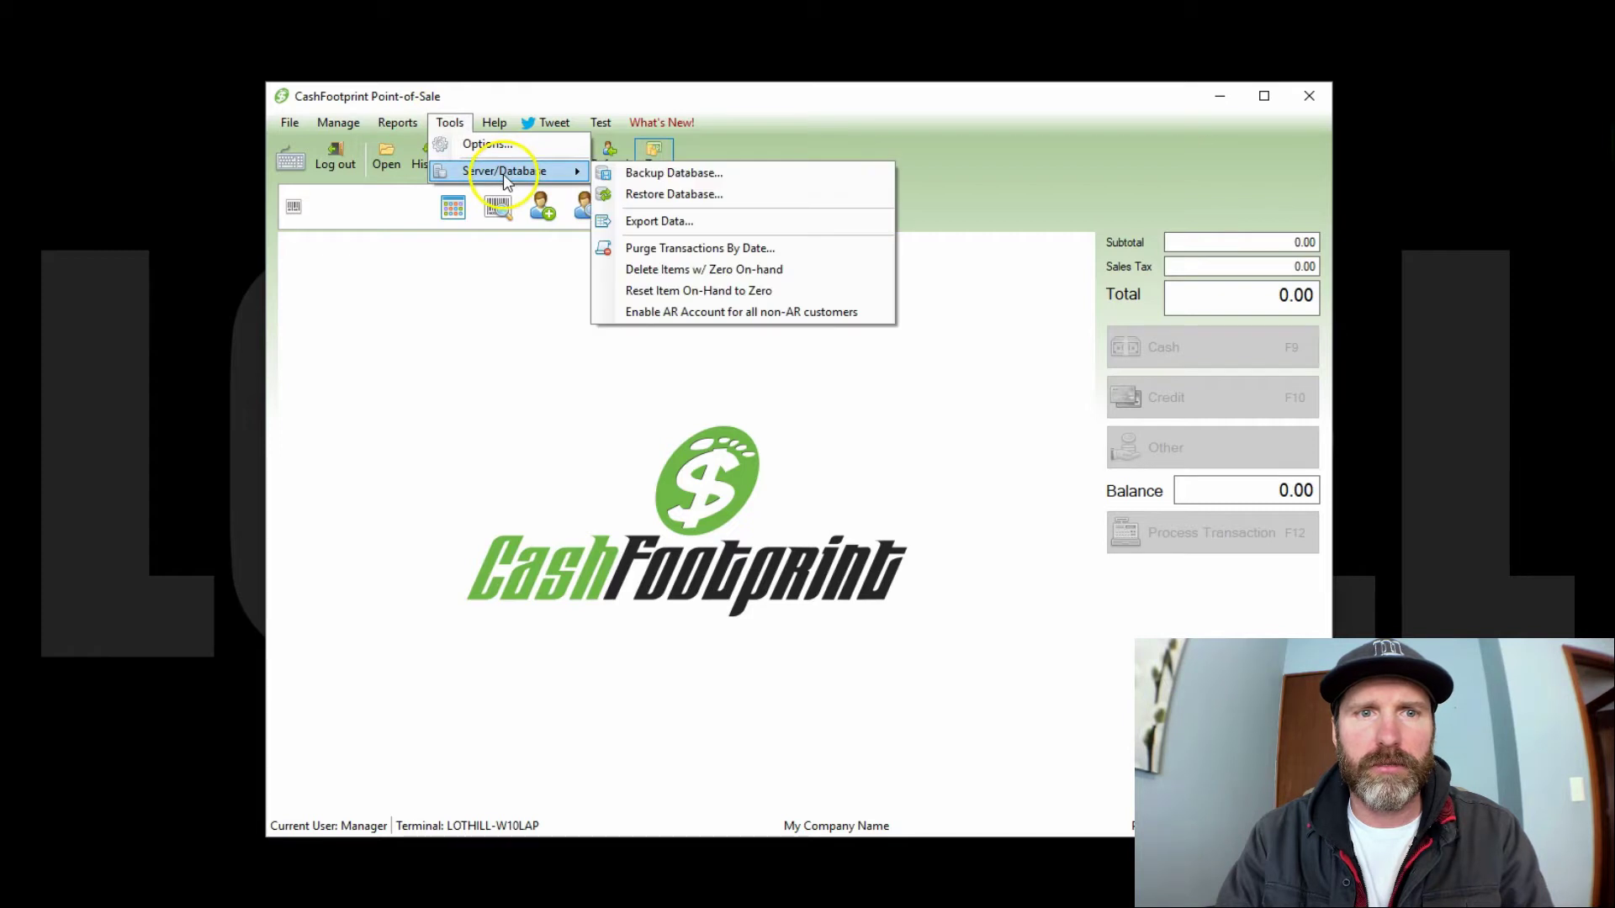
{"action": "left_click", "coordinate": [681, 175]}
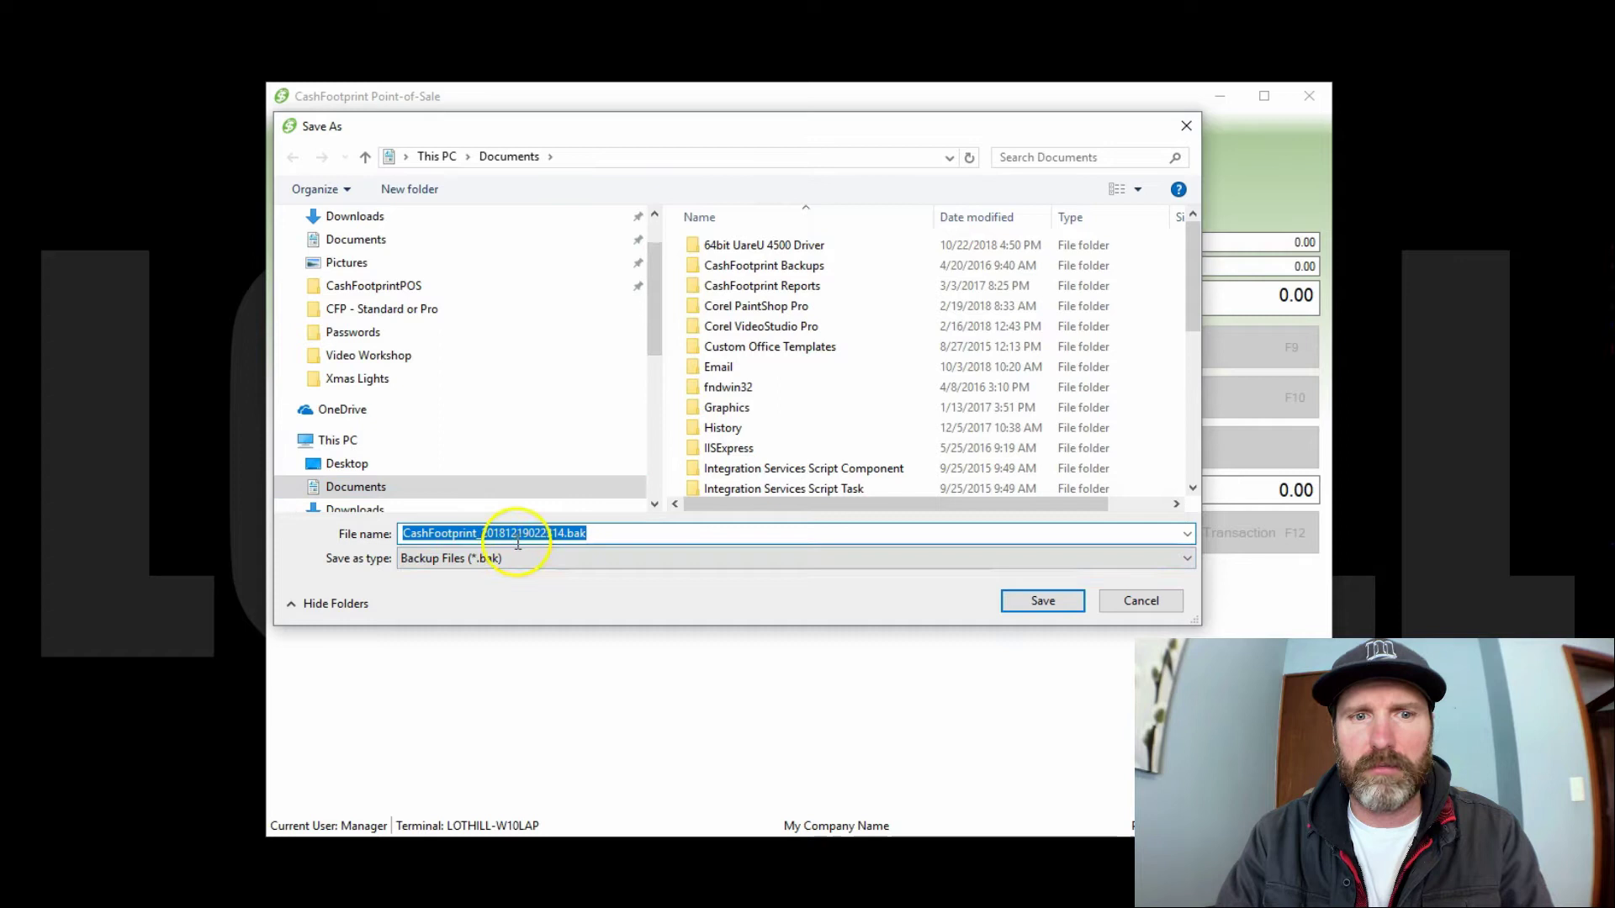
{"action": "left_click_drag", "start_coordinate": [652, 282], "coordinate": [653, 317]}
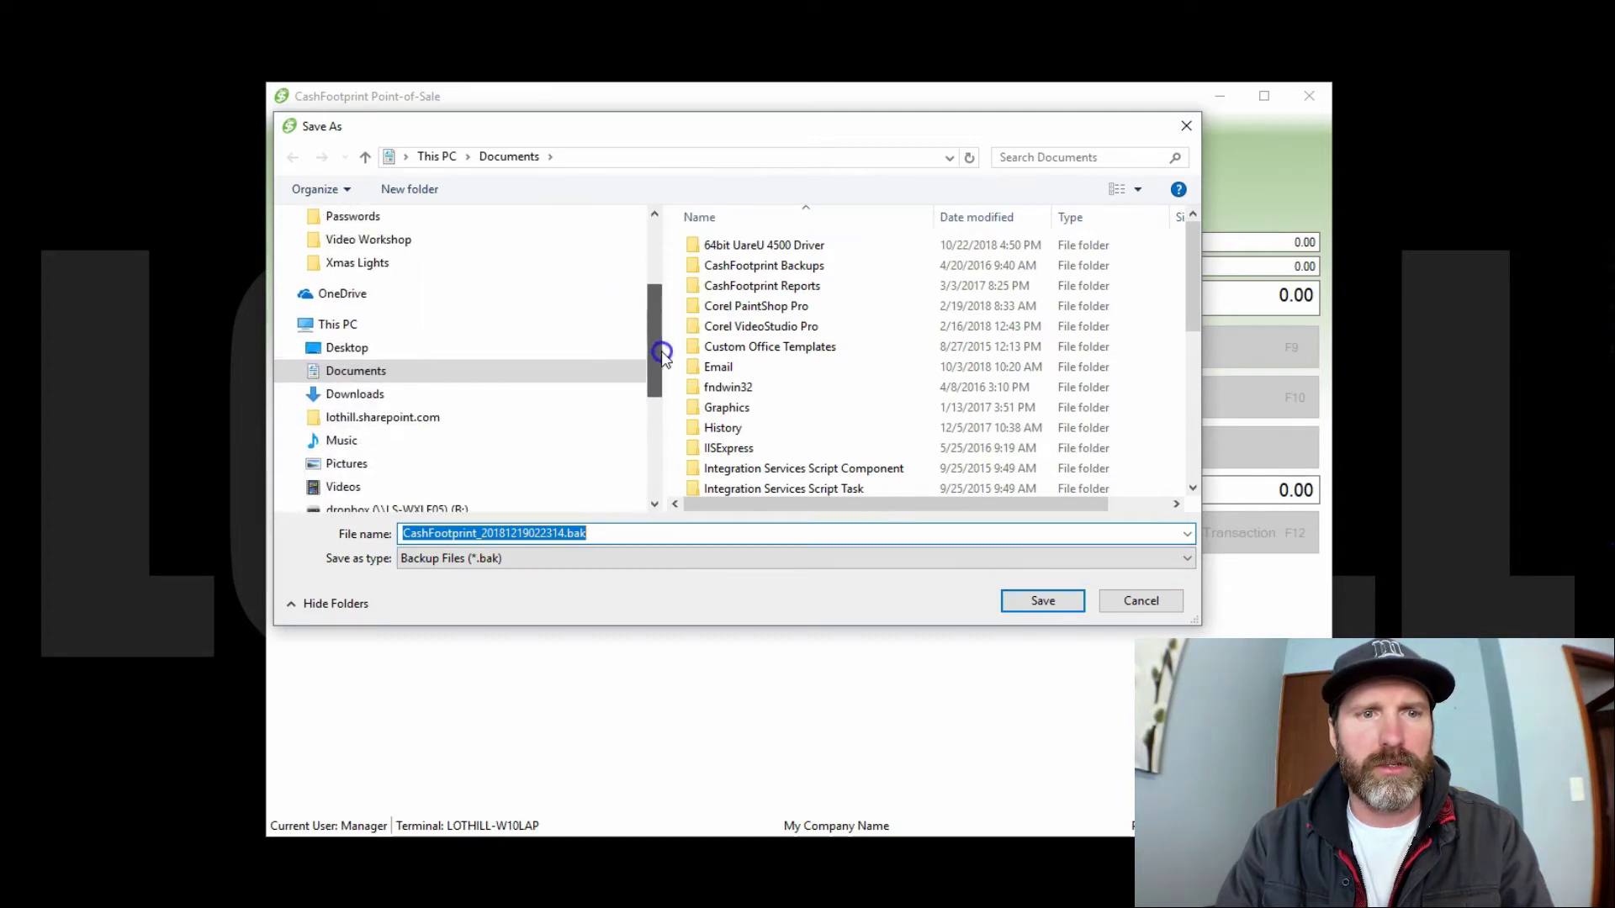
{"action": "scroll", "coordinate": [469, 317], "scroll_direction": "down", "scroll_amount": 2}
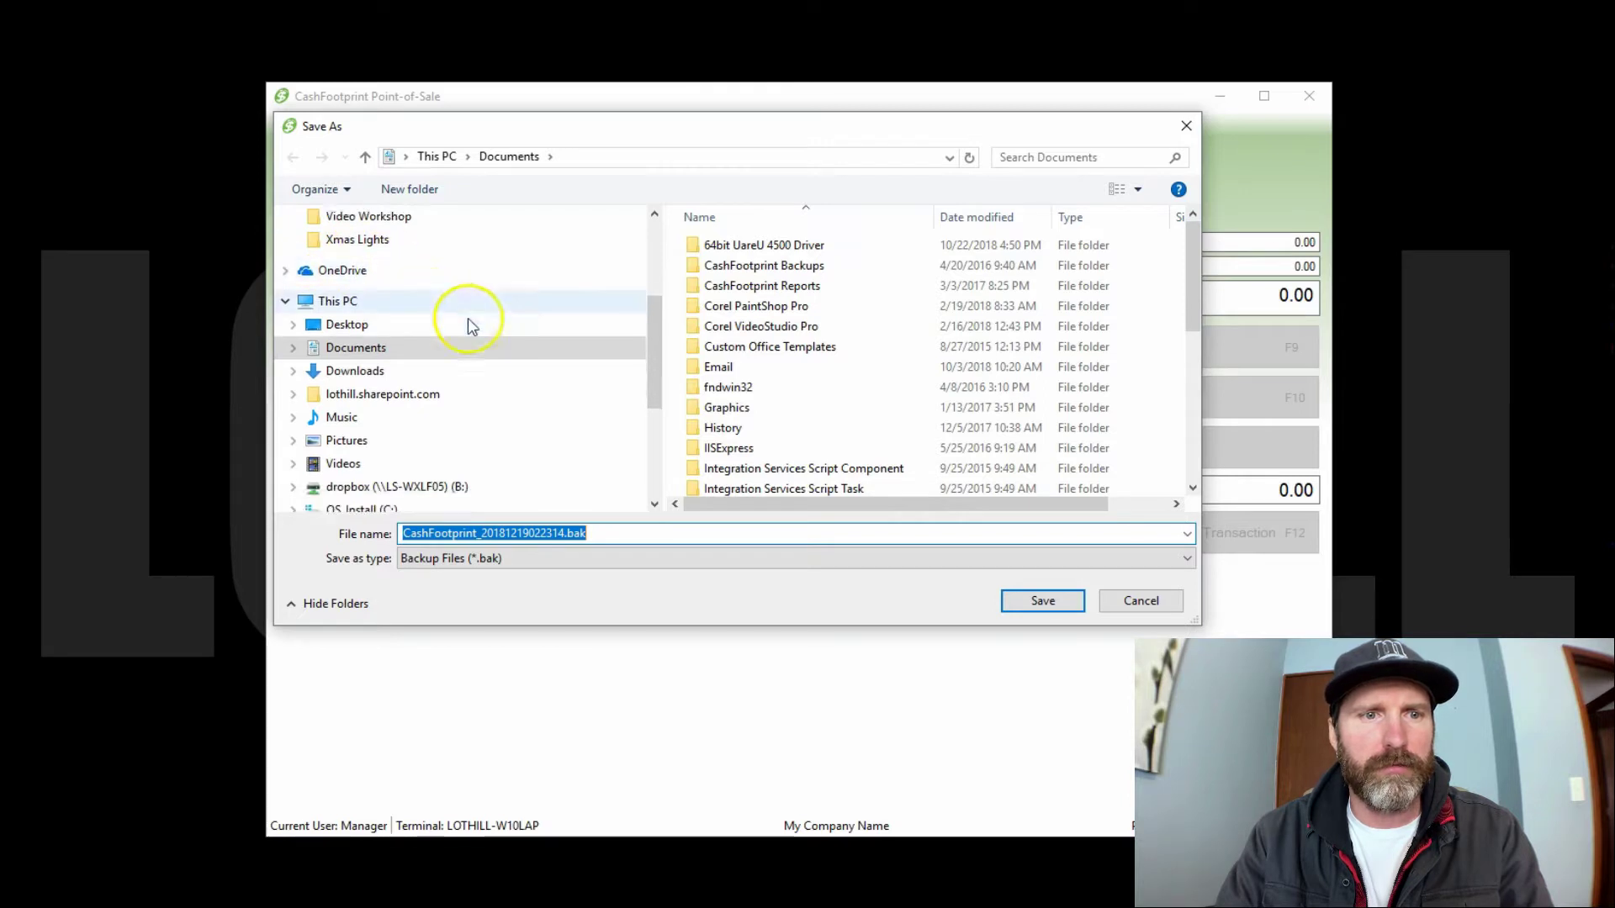
{"action": "scroll", "coordinate": [468, 326], "scroll_direction": "down", "scroll_amount": 3}
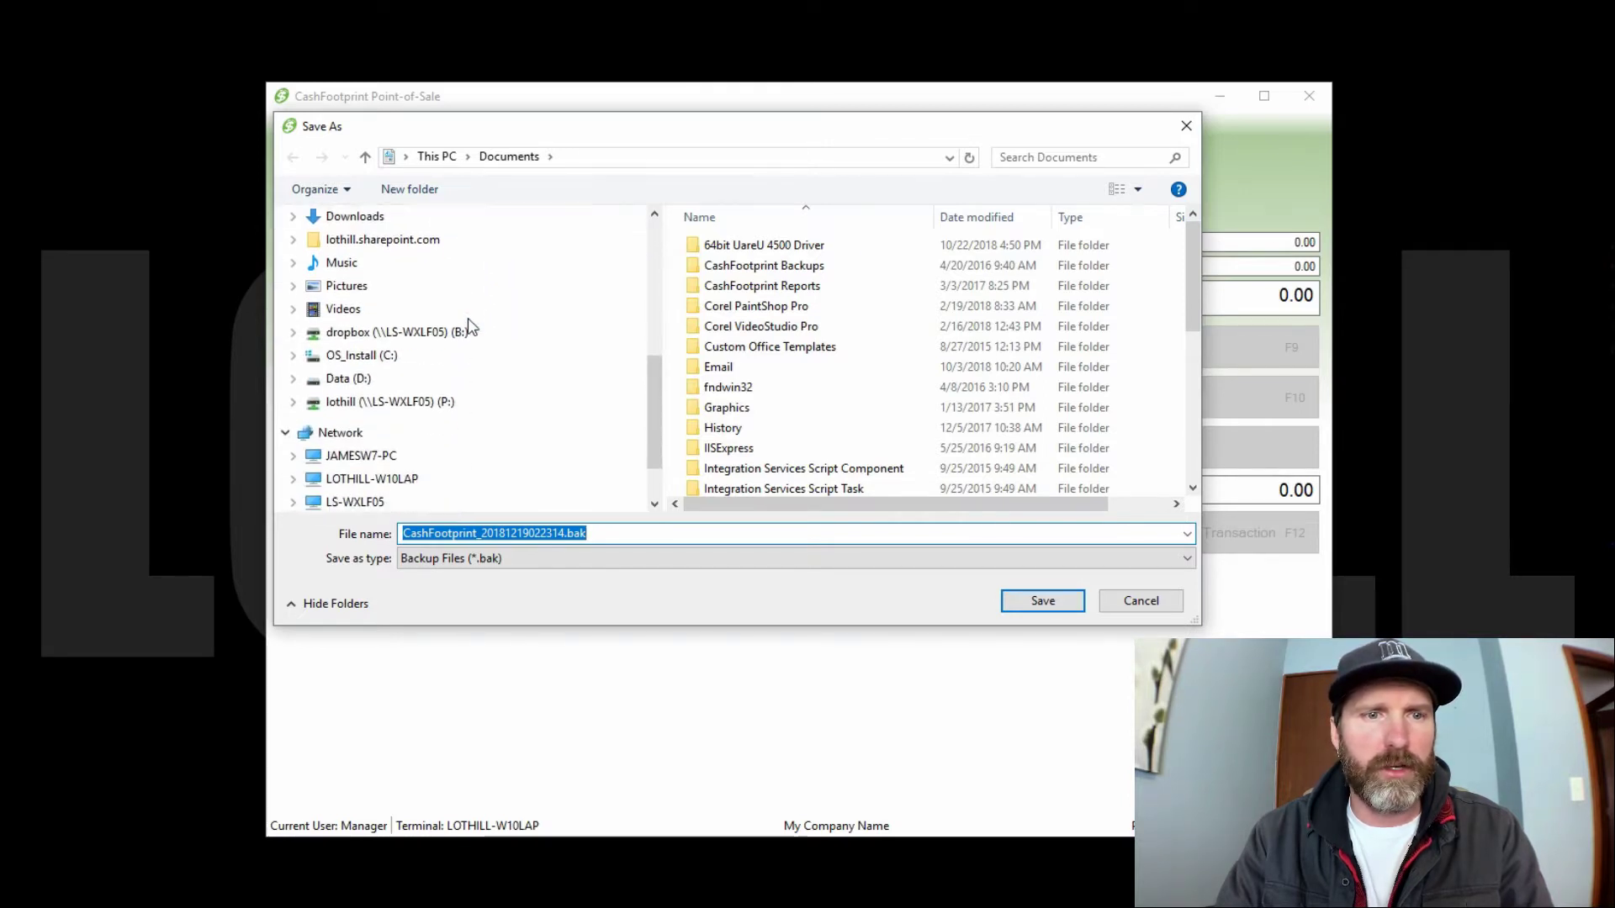
{"action": "scroll", "coordinate": [570, 288], "scroll_direction": "up", "scroll_amount": 6}
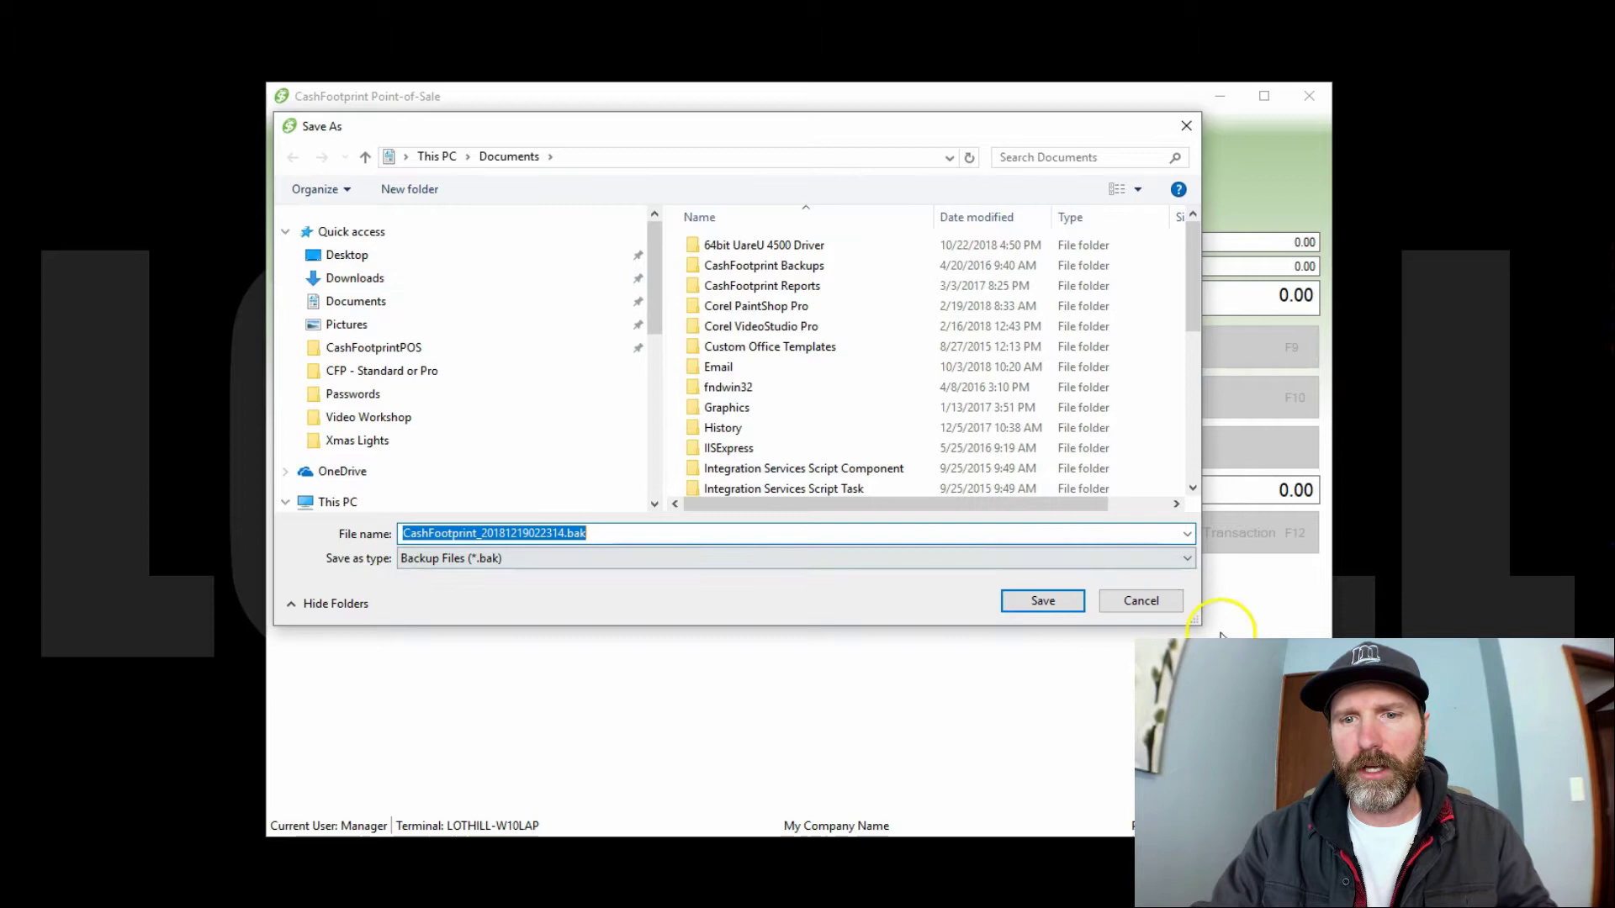
Cancel the backup save and open the Data Source page of Tools > Options.
{"action": "left_click", "coordinate": [1152, 601]}
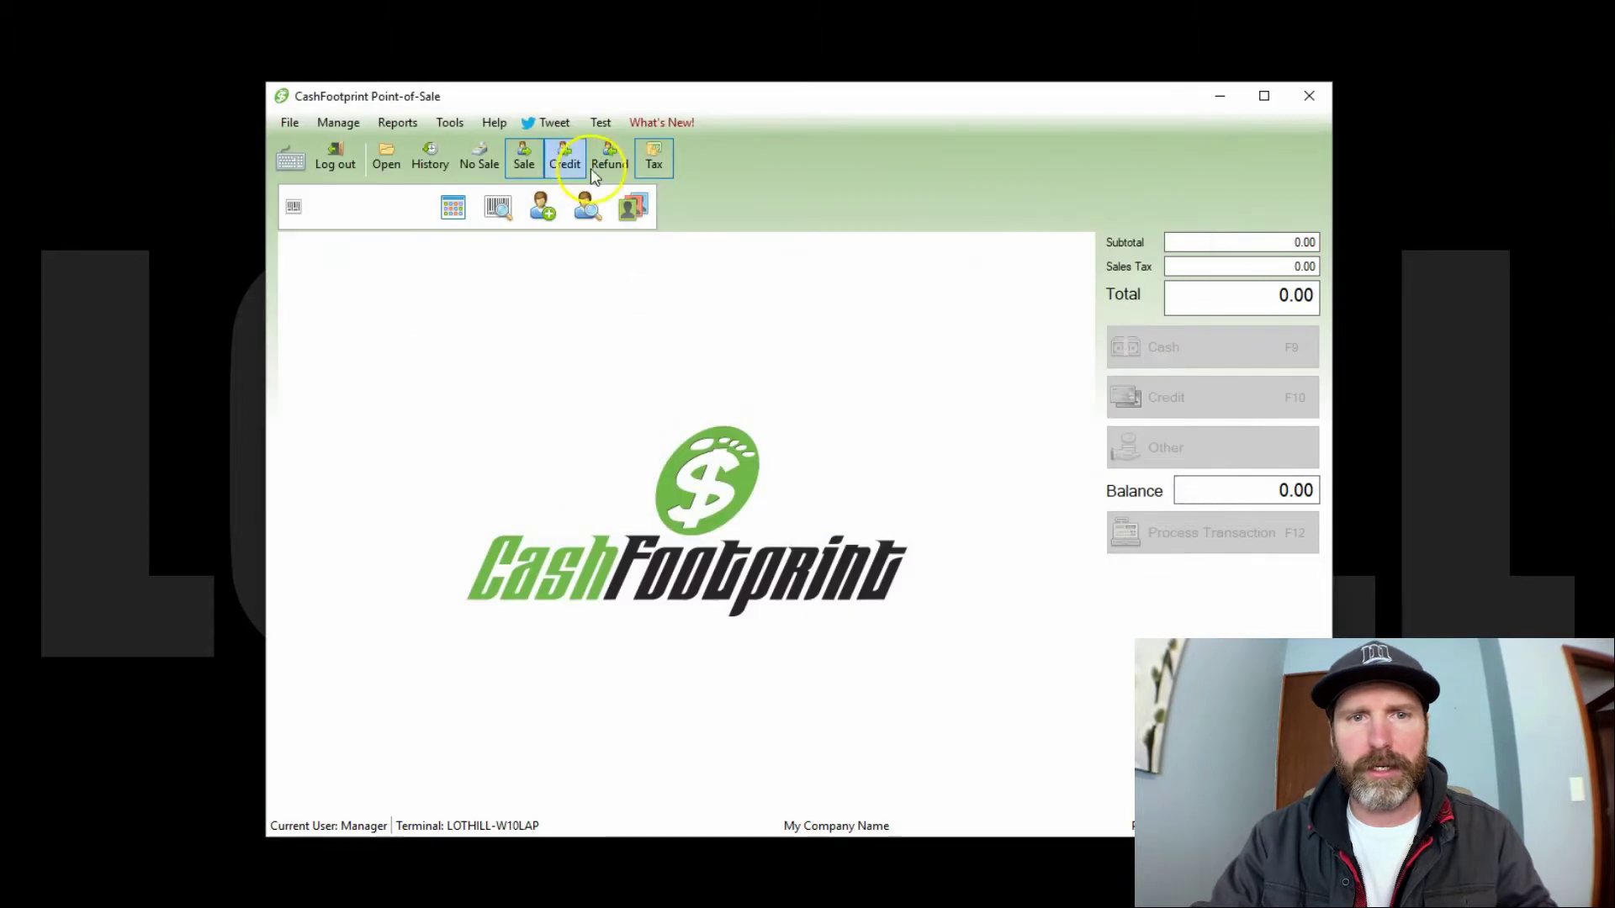
{"action": "left_click", "coordinate": [448, 124]}
{"action": "left_click", "coordinate": [485, 144]}
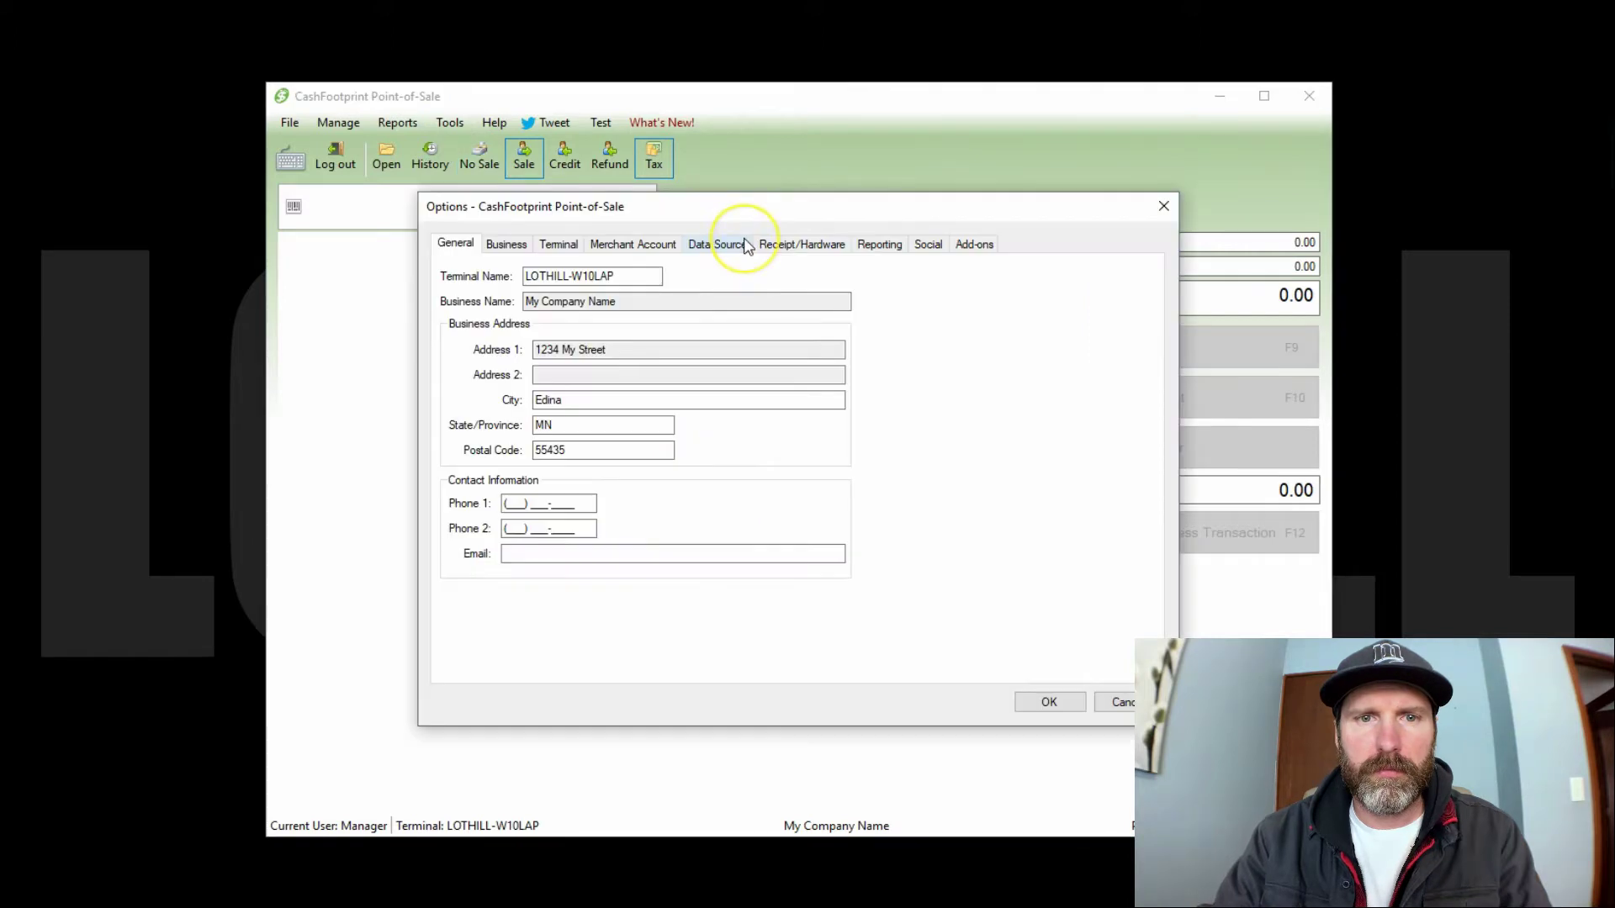
{"action": "left_click", "coordinate": [746, 245]}
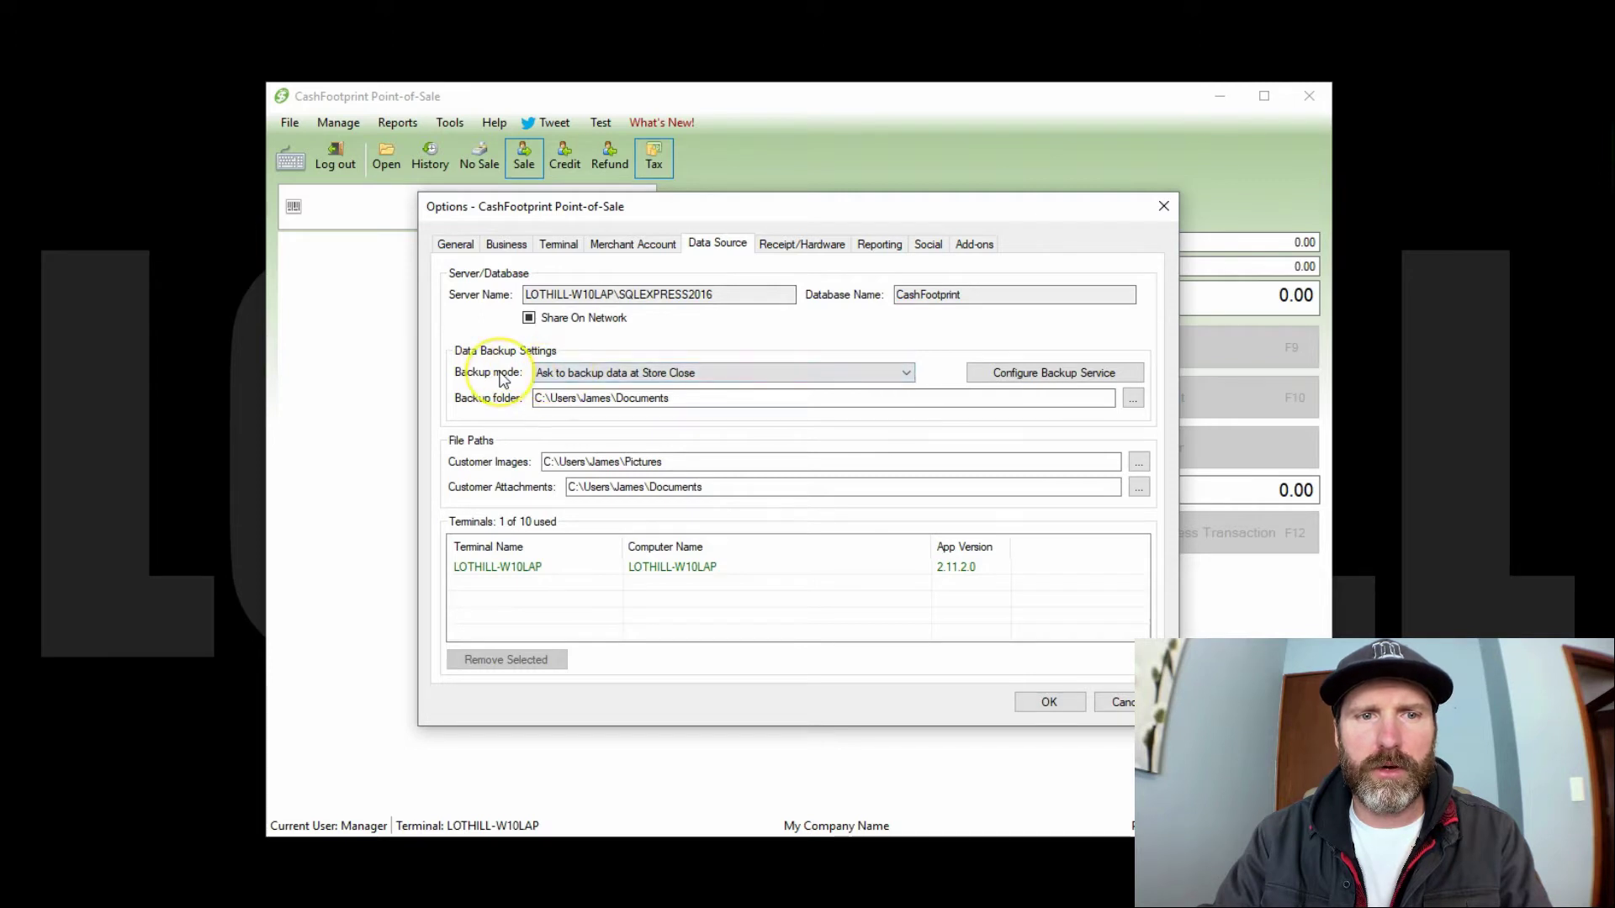
Try the manual, ask-at-Store-Close and automatic-at-Store-Close backup modes.
{"action": "left_click", "coordinate": [597, 372]}
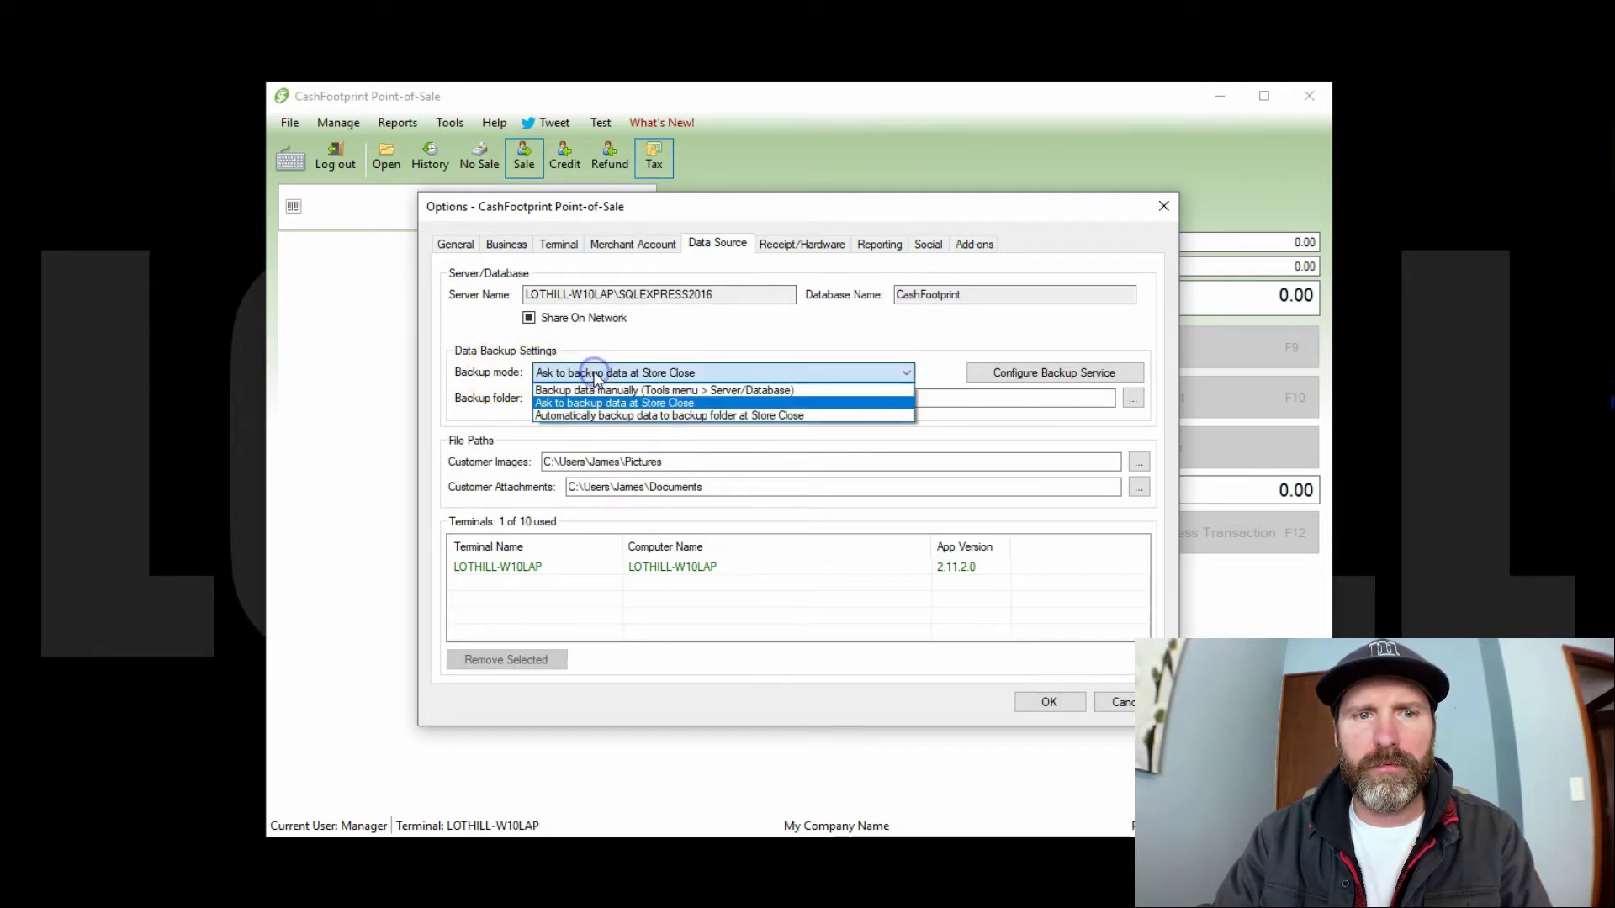
{"action": "left_click", "coordinate": [639, 390]}
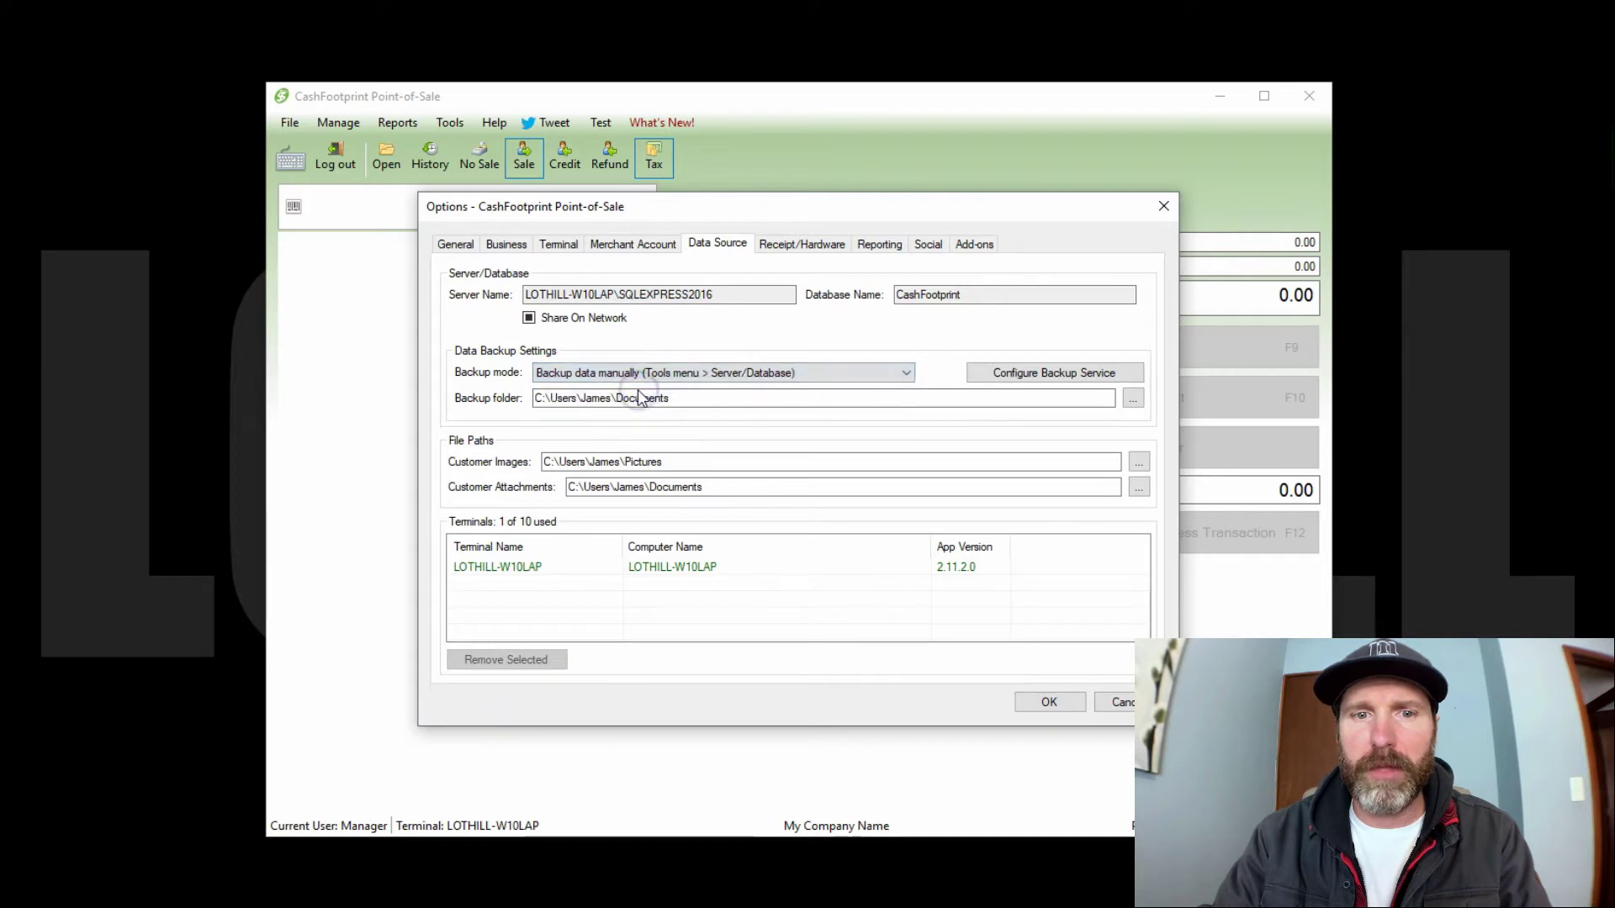
{"action": "left_click", "coordinate": [747, 378]}
{"action": "left_click", "coordinate": [713, 400]}
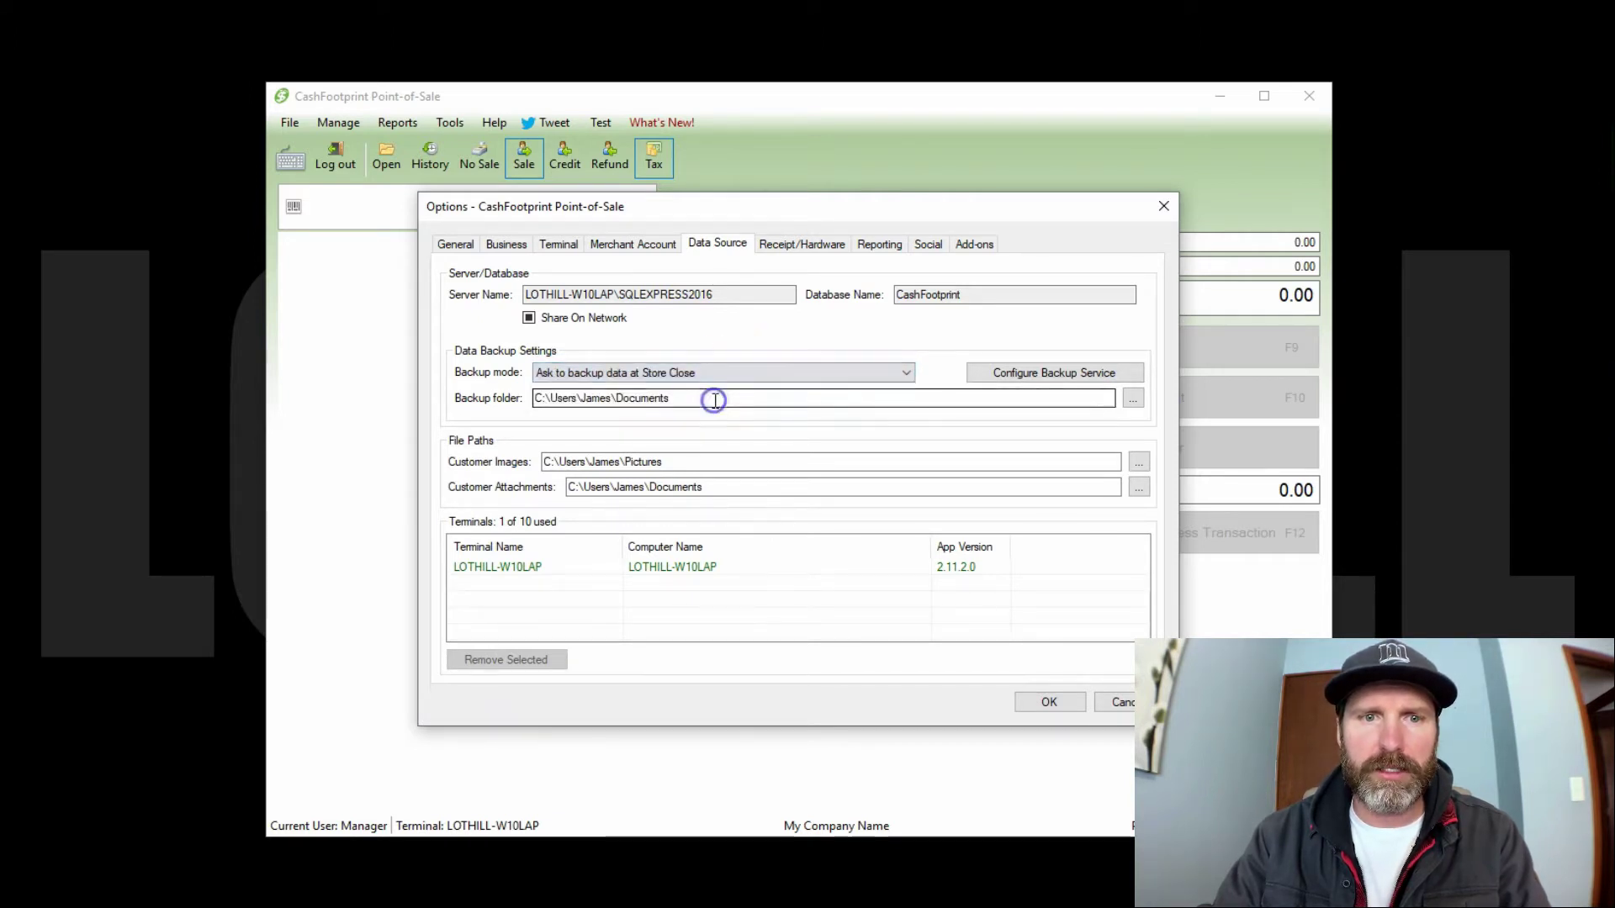
{"action": "left_click", "coordinate": [715, 372]}
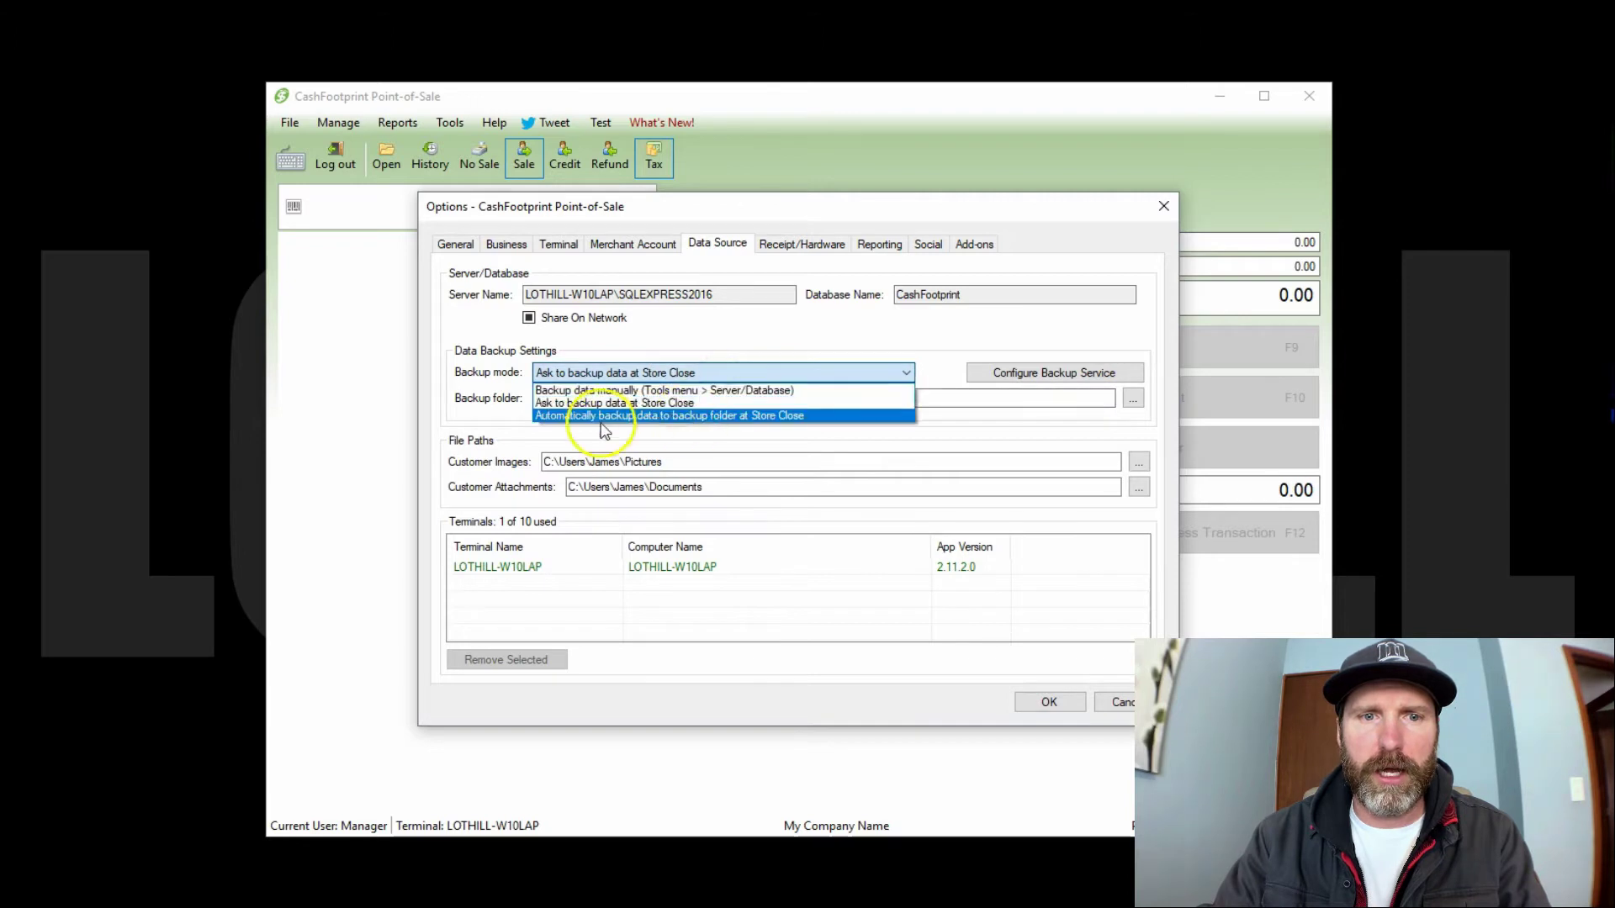
{"action": "left_click", "coordinate": [749, 417]}
Select the backup folder path, set mode back to 'Ask to backup data at Store Close', and save.
{"action": "left_click_drag", "start_coordinate": [703, 402], "coordinate": [456, 404]}
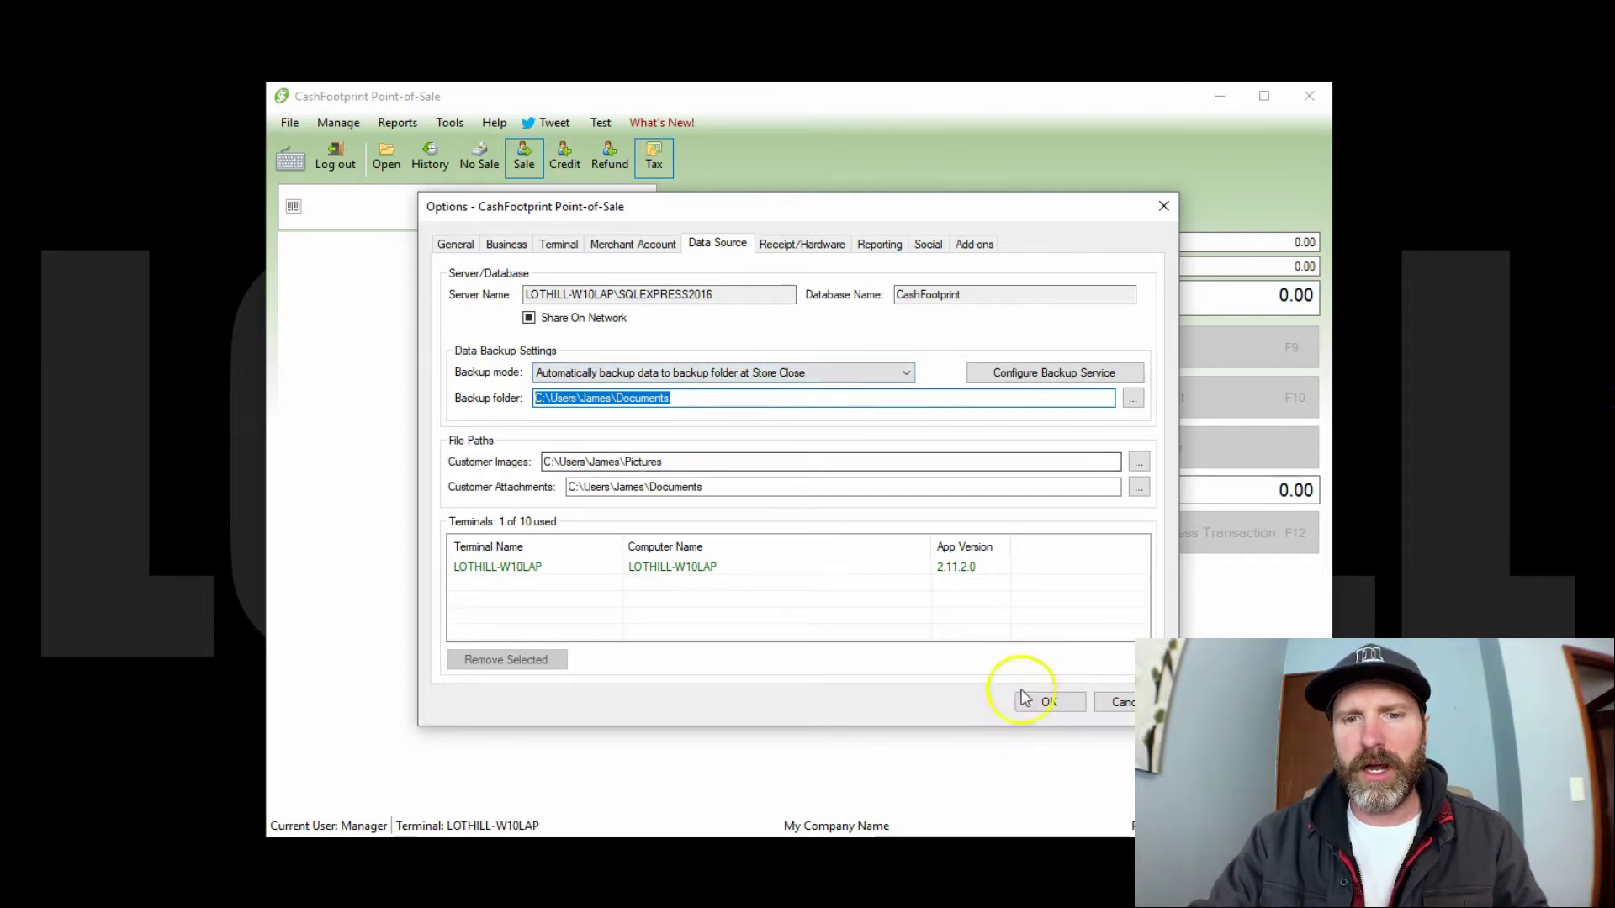
{"action": "left_click", "coordinate": [805, 372]}
{"action": "left_click", "coordinate": [713, 404]}
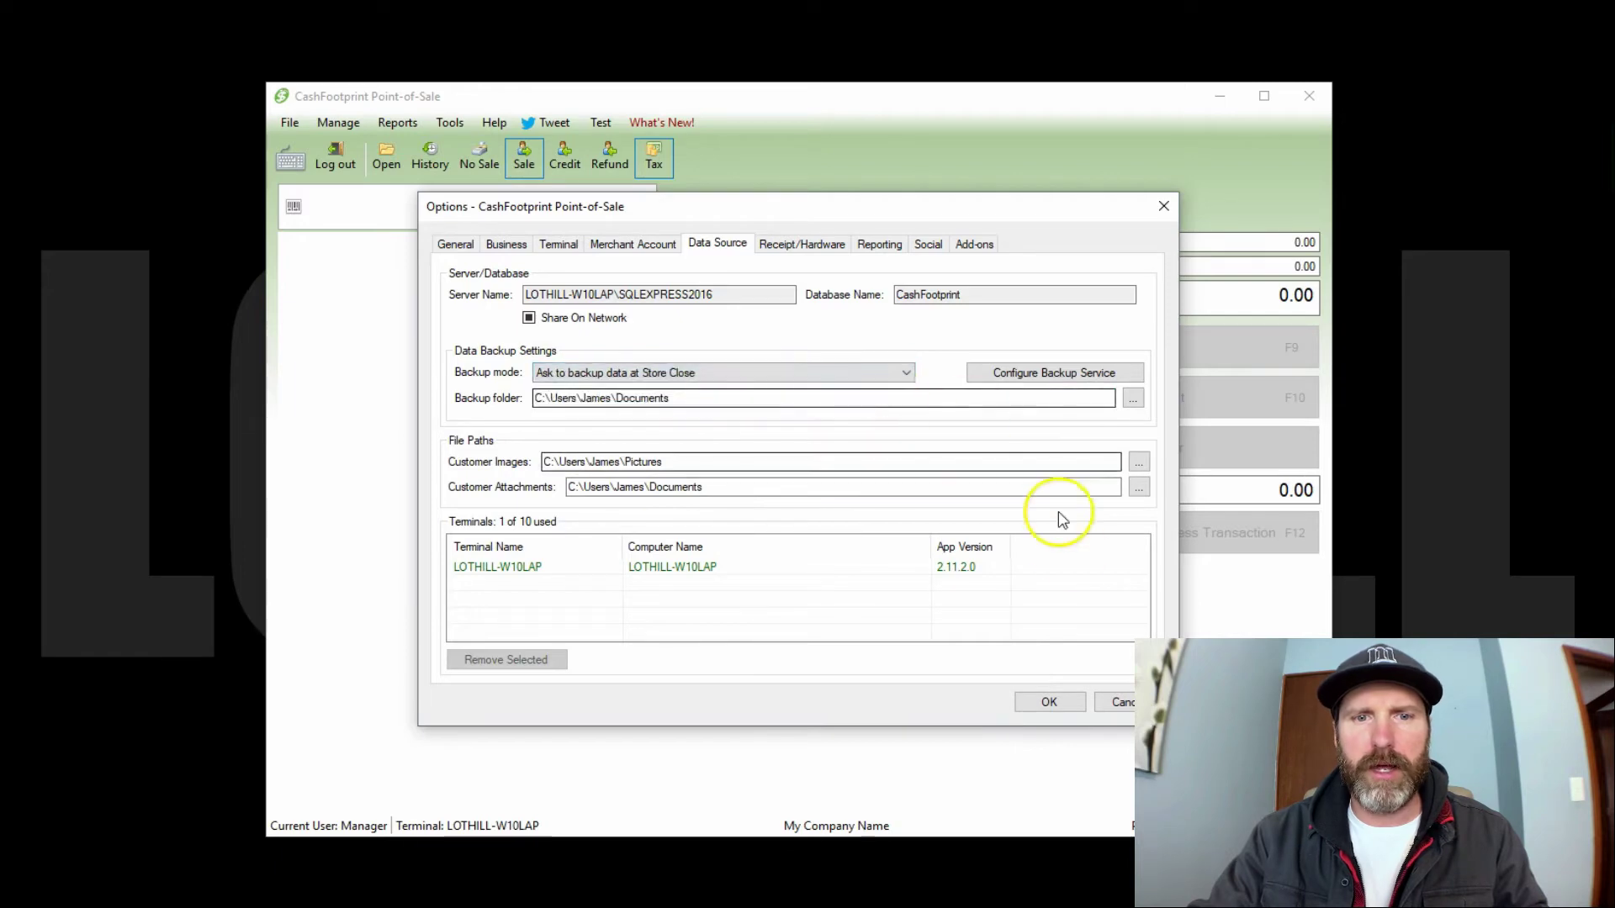
{"action": "left_click", "coordinate": [1048, 702]}
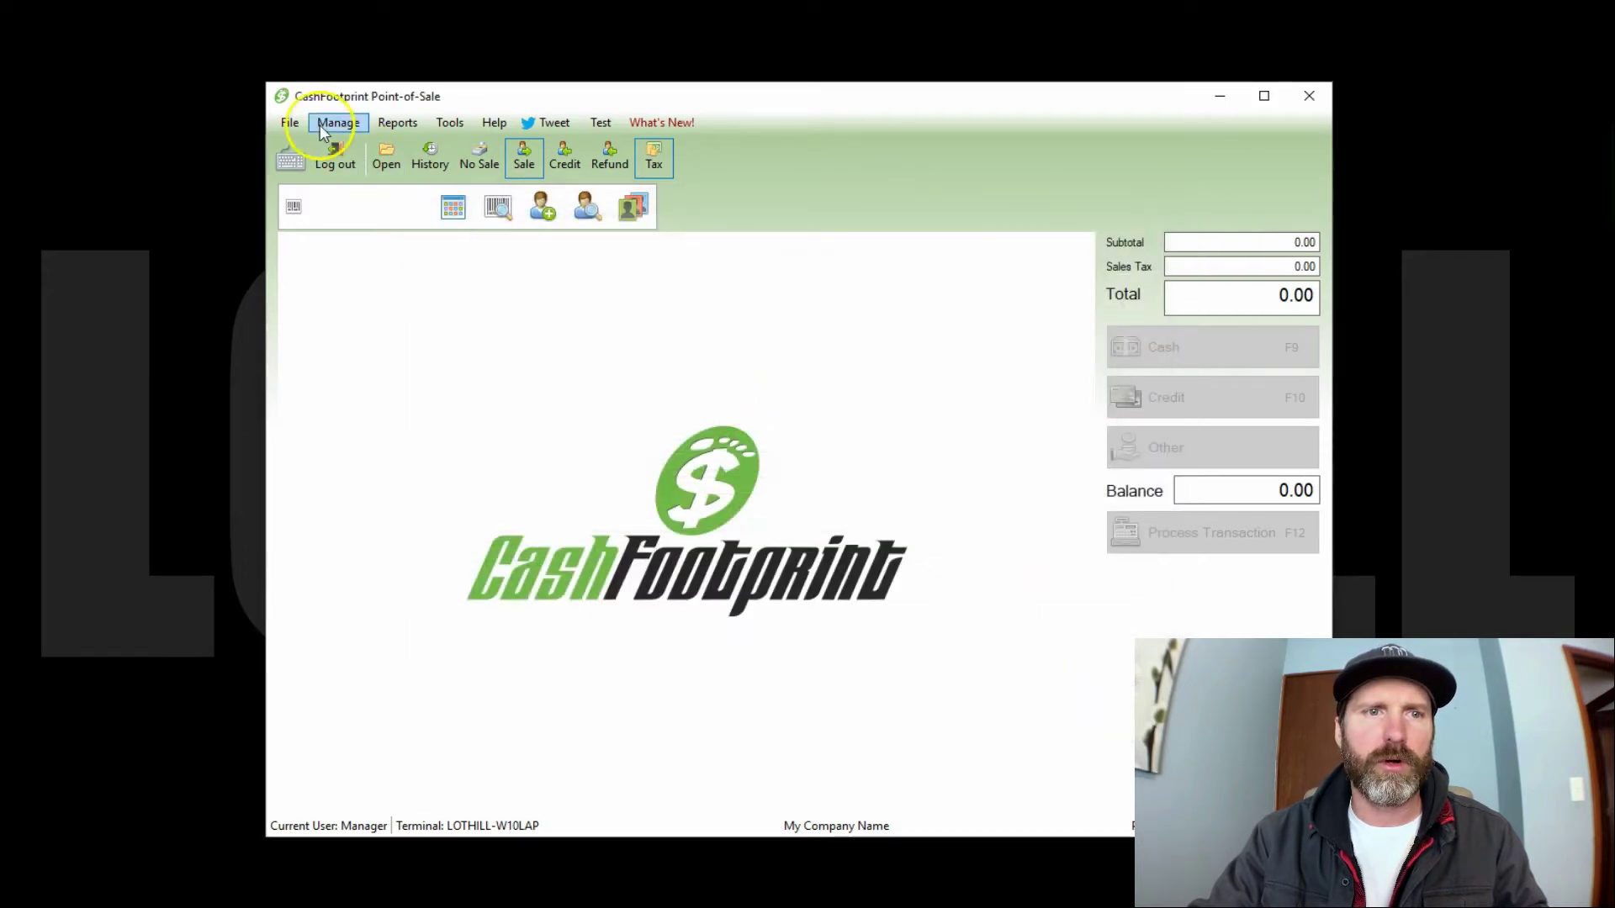
{"action": "left_click", "coordinate": [289, 123]}
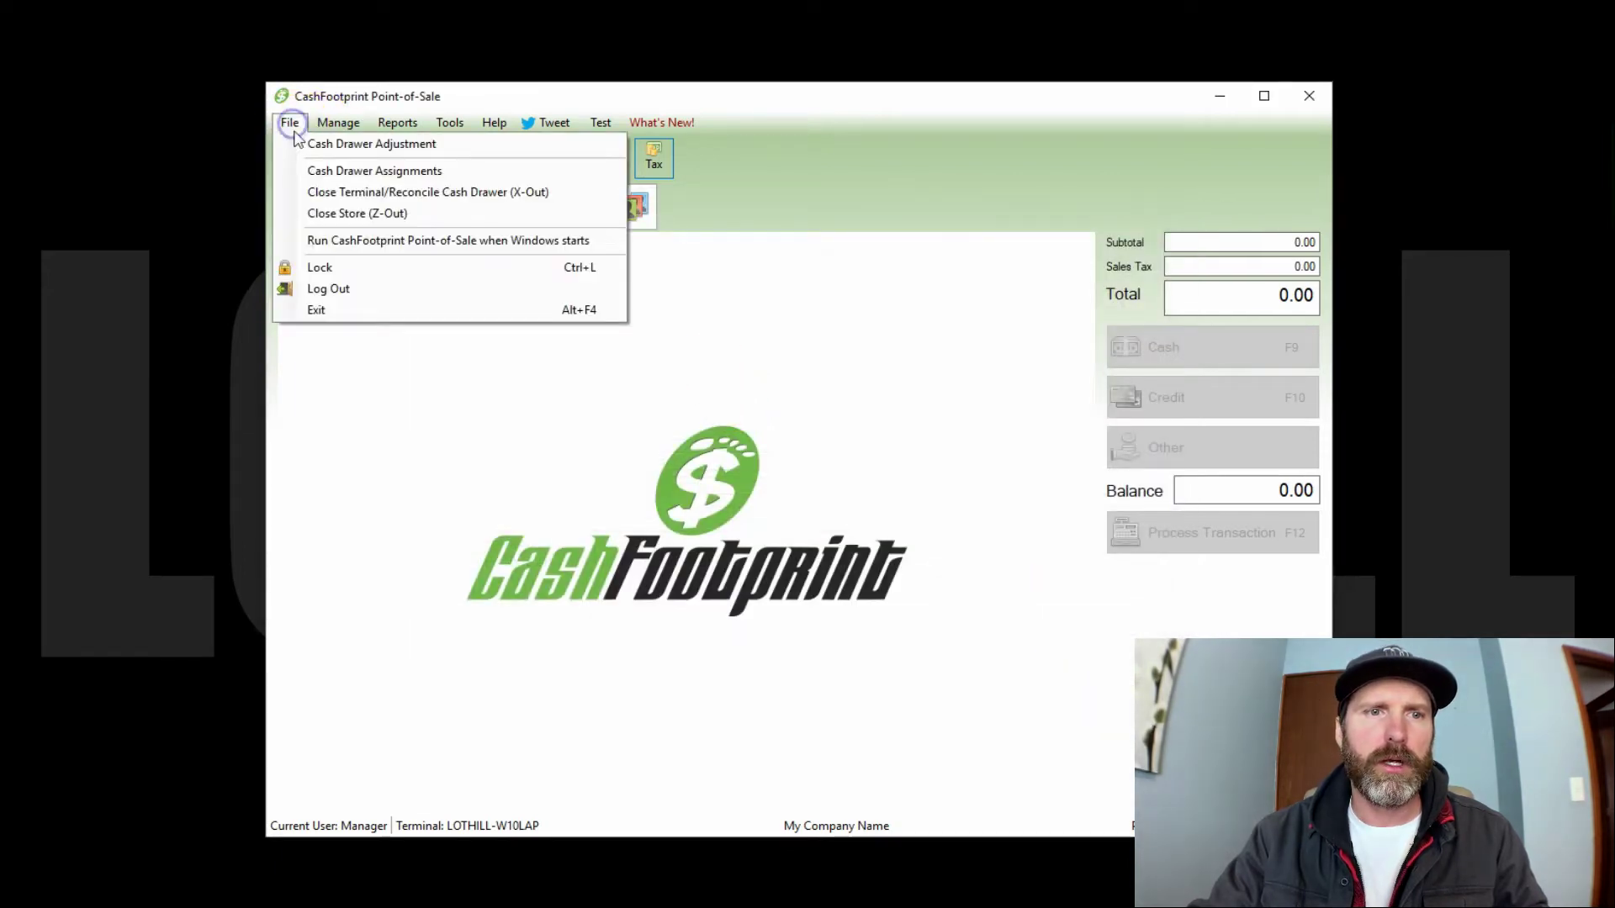
{"action": "left_click", "coordinate": [350, 217]}
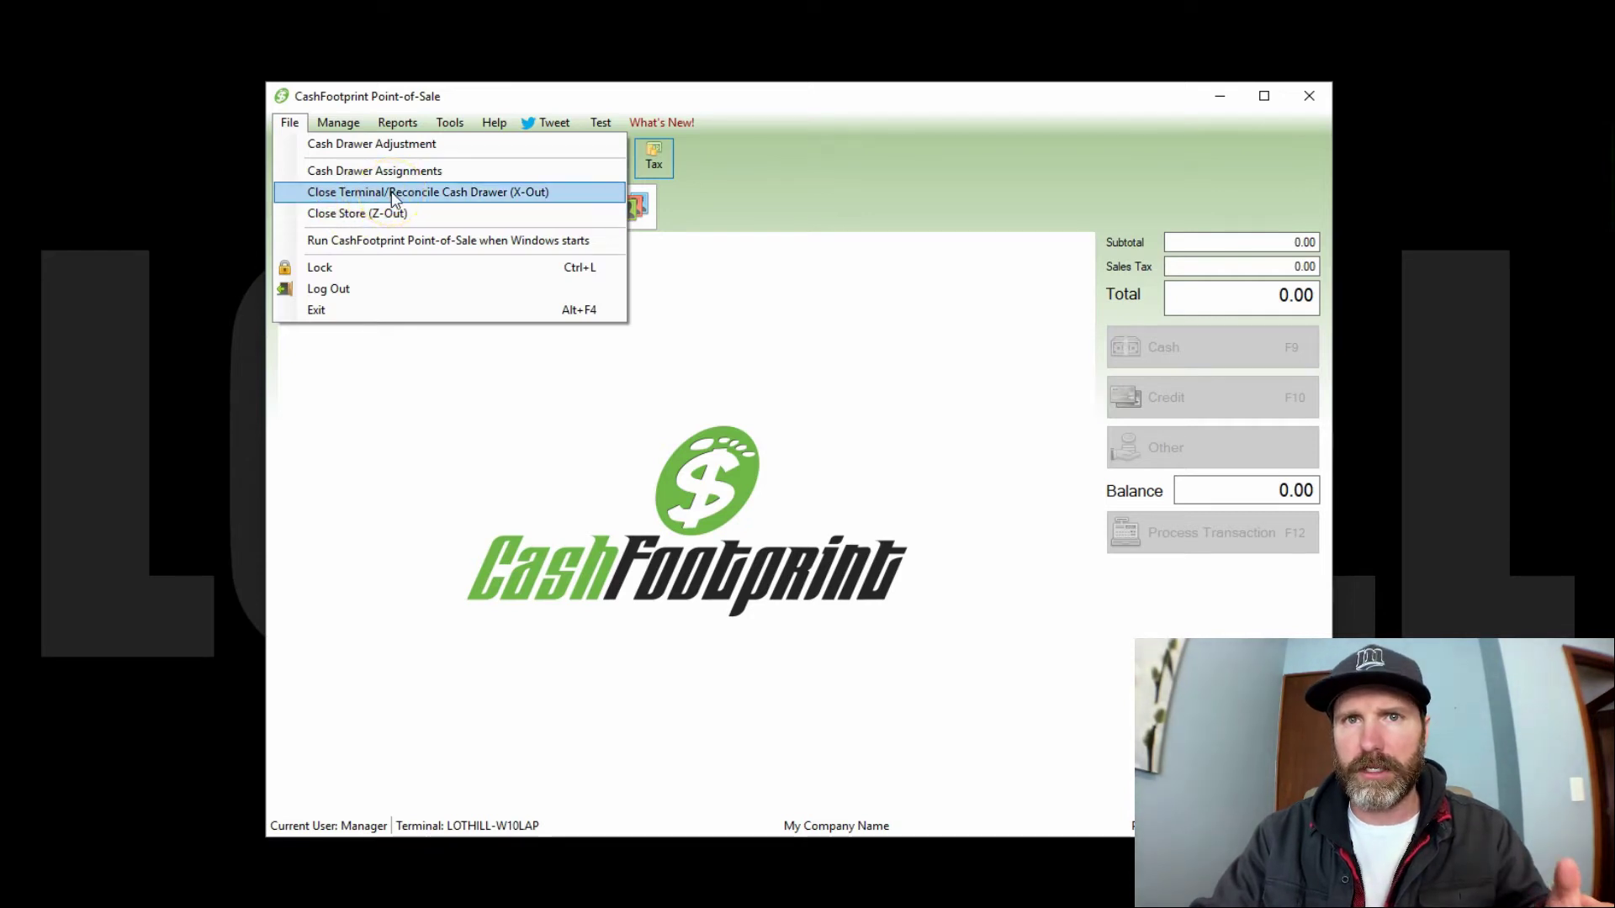
{"action": "left_click", "coordinate": [373, 222]}
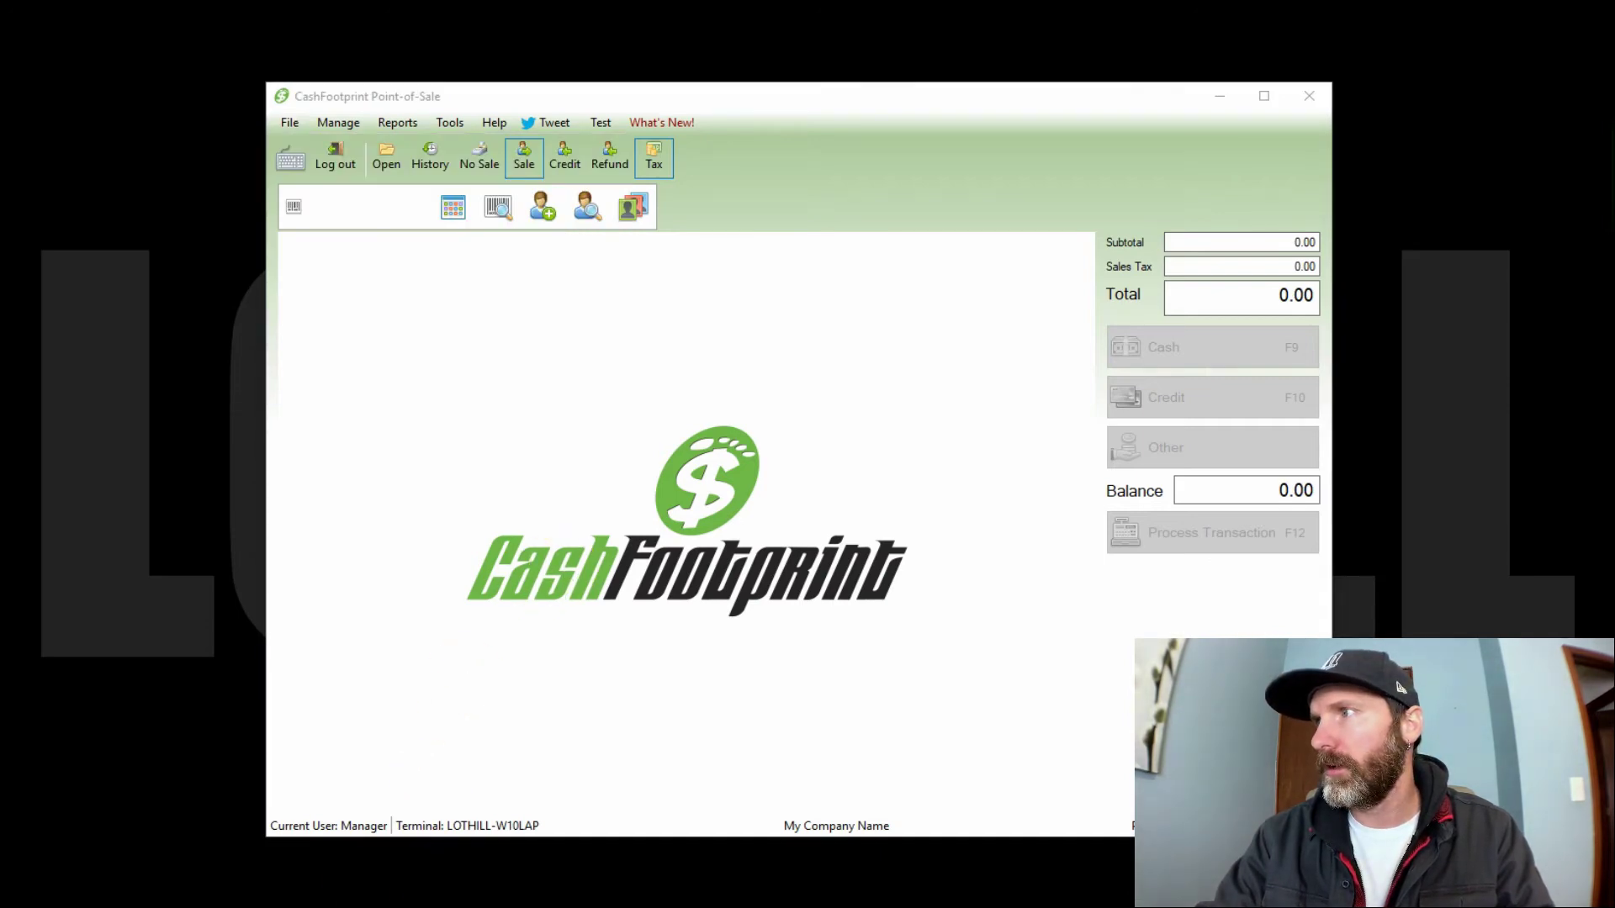
Open File Explorer over the point-of-sale window and go to C:\Program Files\Microsoft SQL Server.
{"action": "key", "text": "super+e"}
{"action": "left_click_drag", "start_coordinate": [1568, 270], "coordinate": [893, 90]}
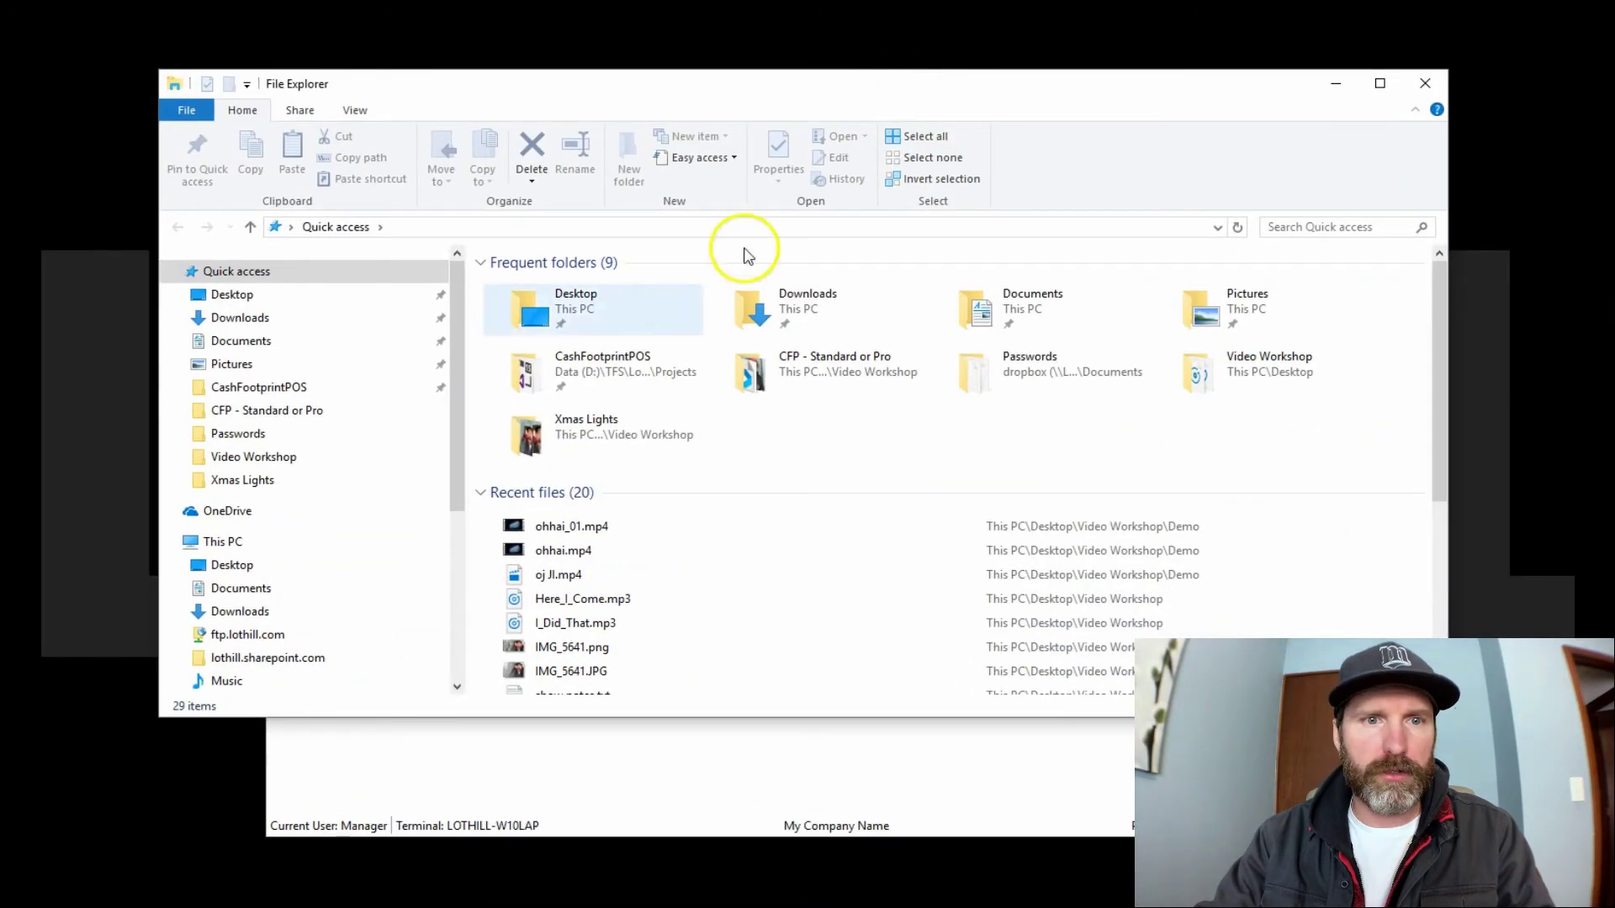
{"action": "scroll", "coordinate": [262, 508], "scroll_direction": "down", "scroll_amount": 1}
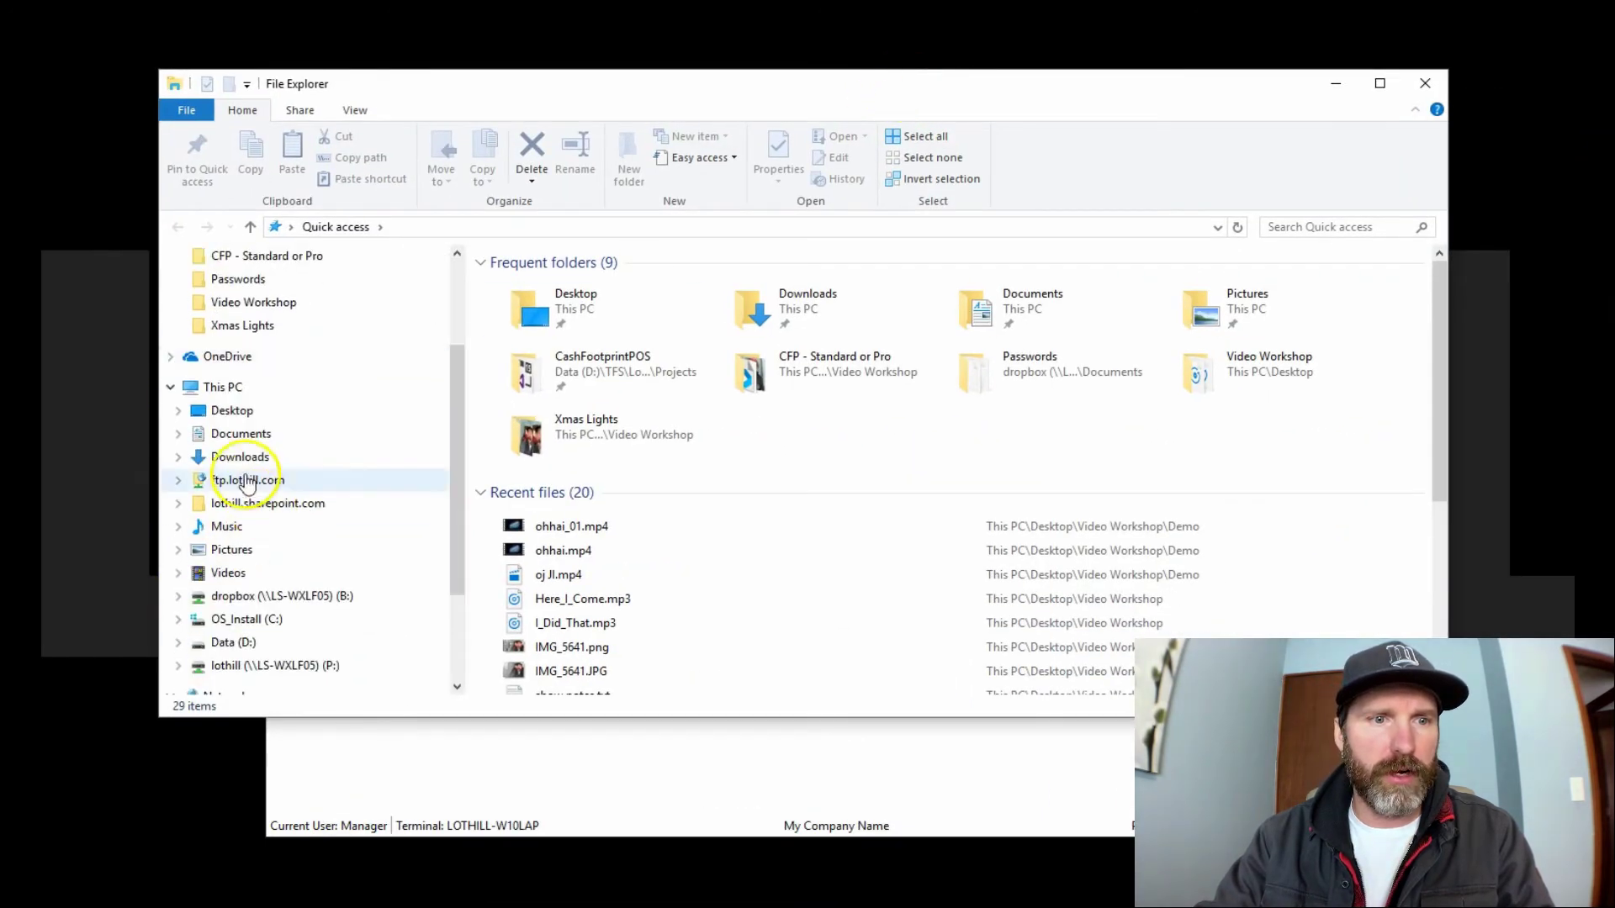
{"action": "left_click", "coordinate": [270, 619]}
{"action": "double_click", "coordinate": [555, 408]}
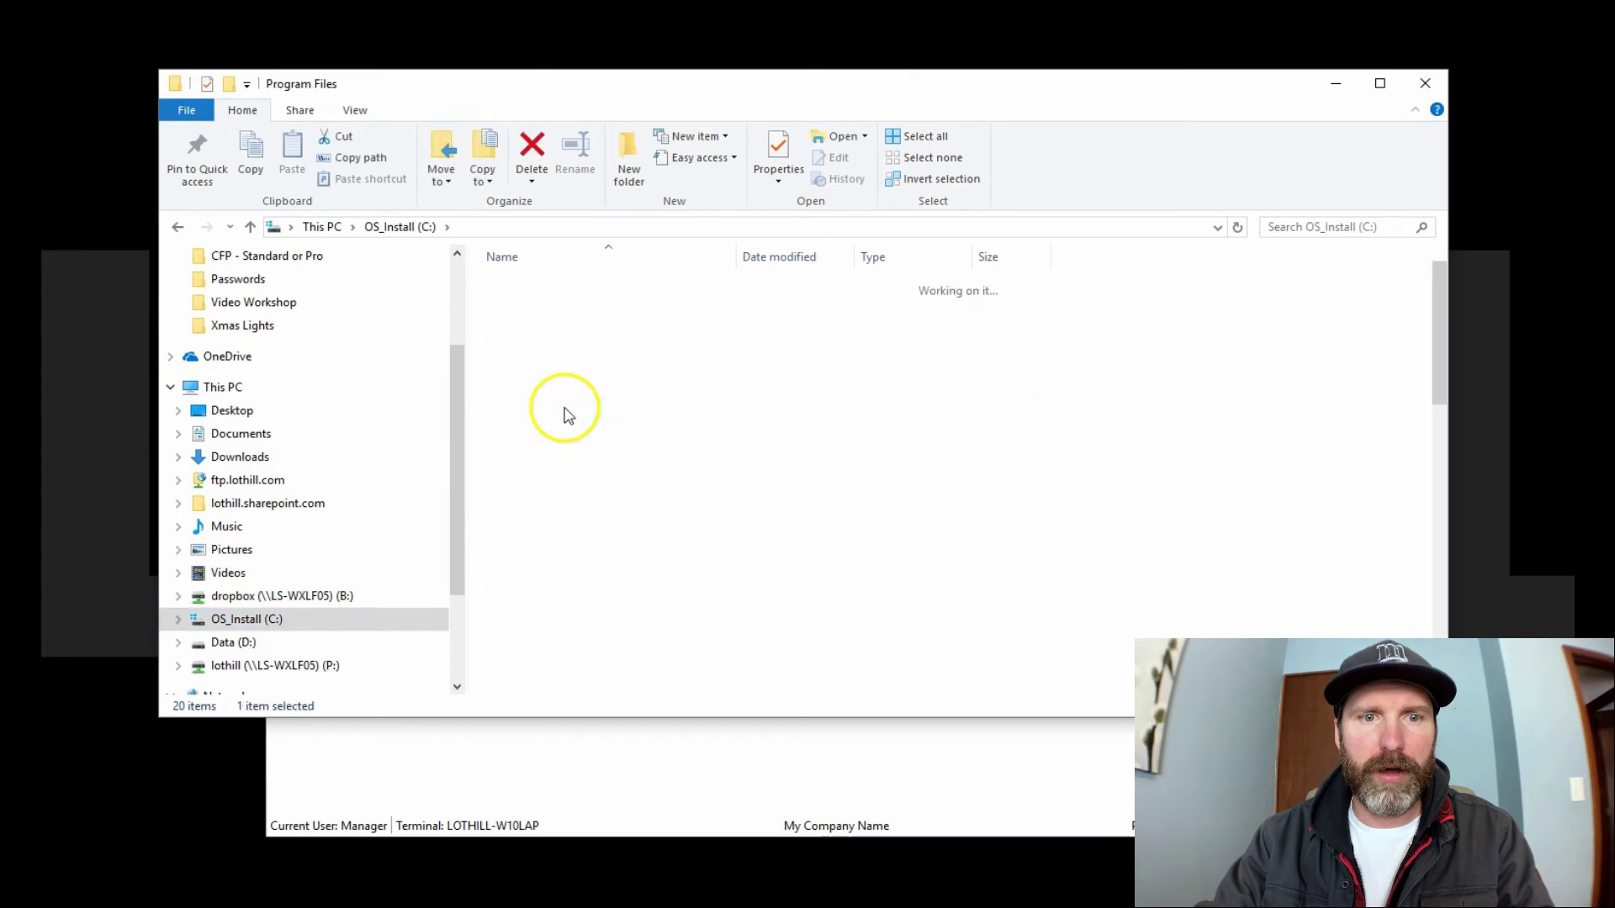
{"action": "scroll", "coordinate": [630, 582], "scroll_direction": "down", "scroll_amount": 2}
{"action": "scroll", "coordinate": [630, 582], "scroll_direction": "down", "scroll_amount": 2}
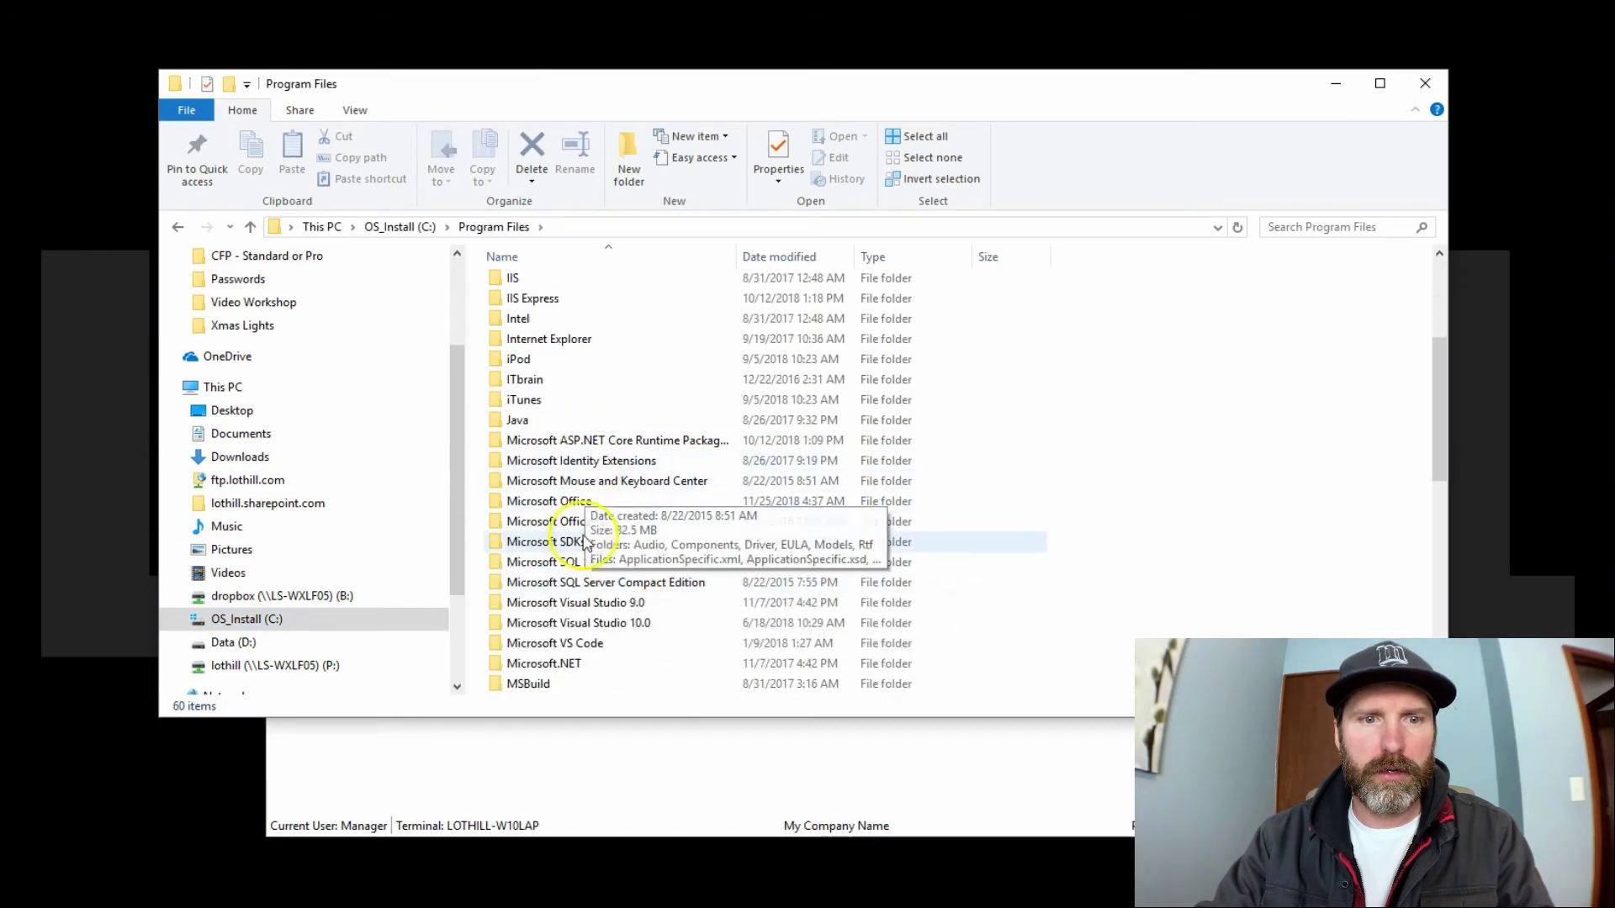
{"action": "left_click", "coordinate": [569, 569]}
{"action": "double_click", "coordinate": [569, 569]}
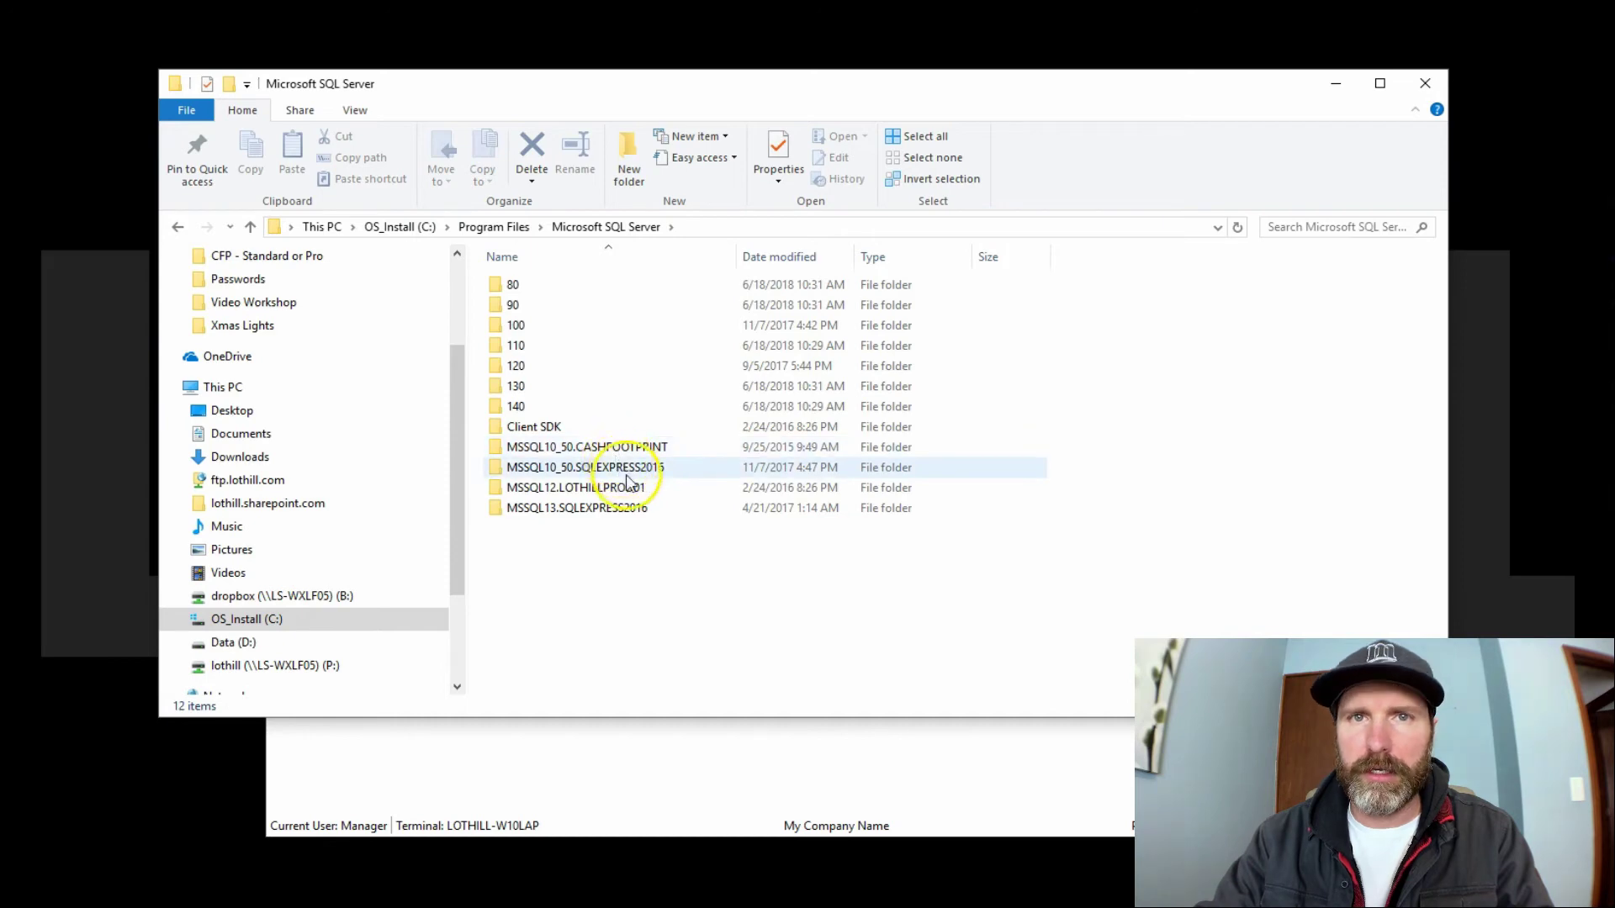
Show CashFootprint's Data Source options, highlight the SQLEXPRESS2016 instance, then return to File Explorer.
{"action": "left_click", "coordinate": [698, 760]}
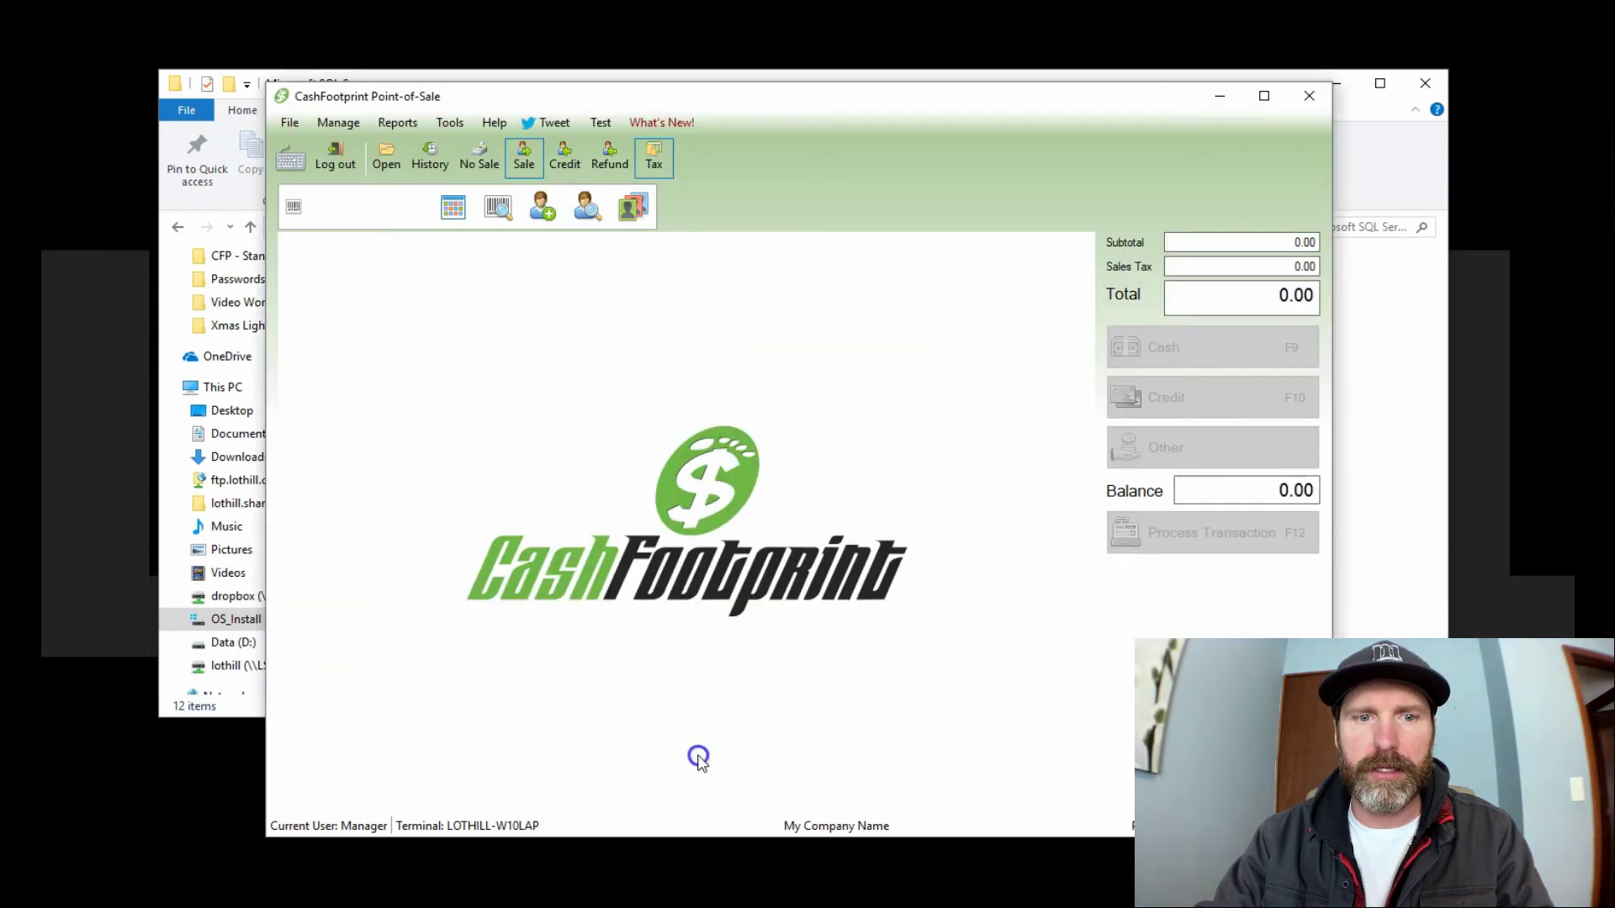
{"action": "left_click", "coordinate": [449, 123]}
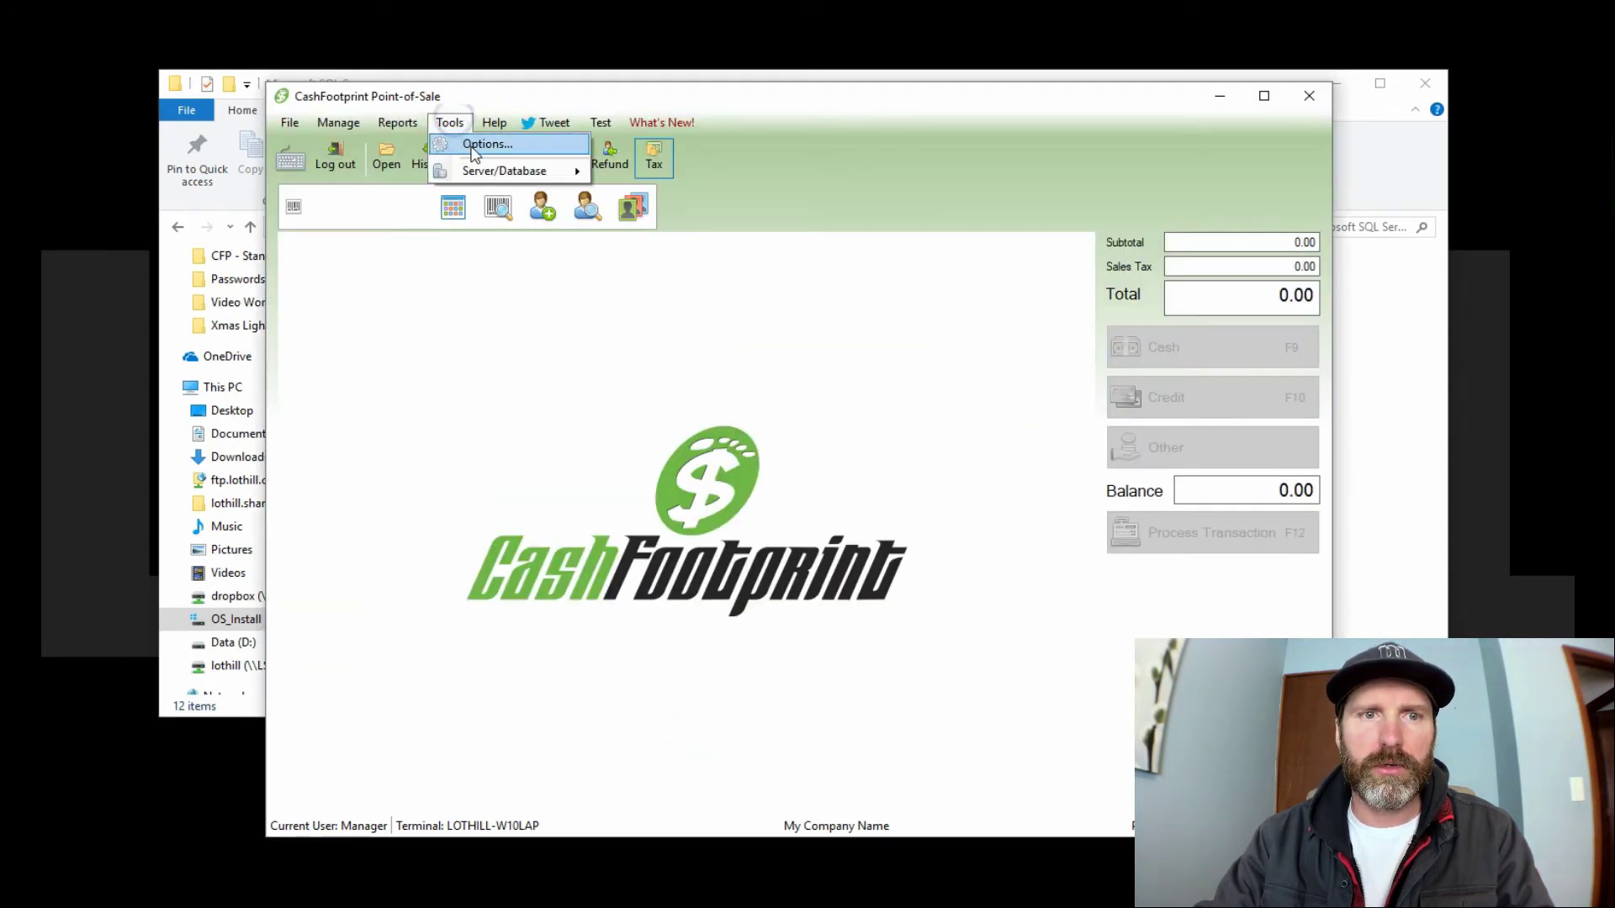
{"action": "left_click", "coordinate": [472, 147]}
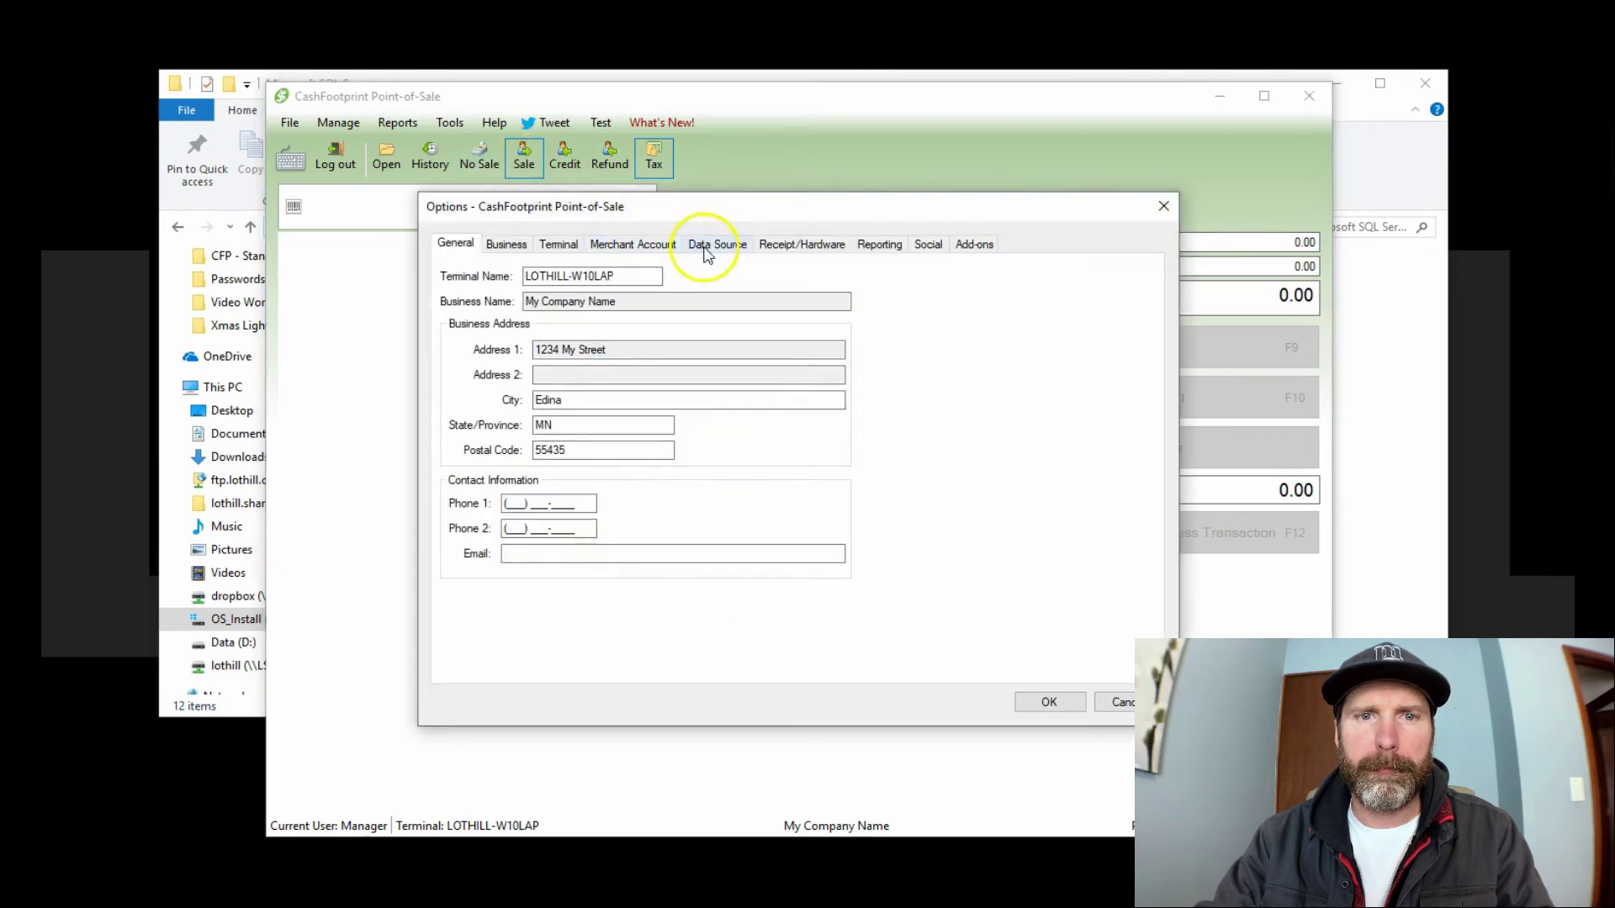
{"action": "left_click", "coordinate": [706, 248]}
{"action": "left_click_drag", "start_coordinate": [717, 296], "coordinate": [615, 293]}
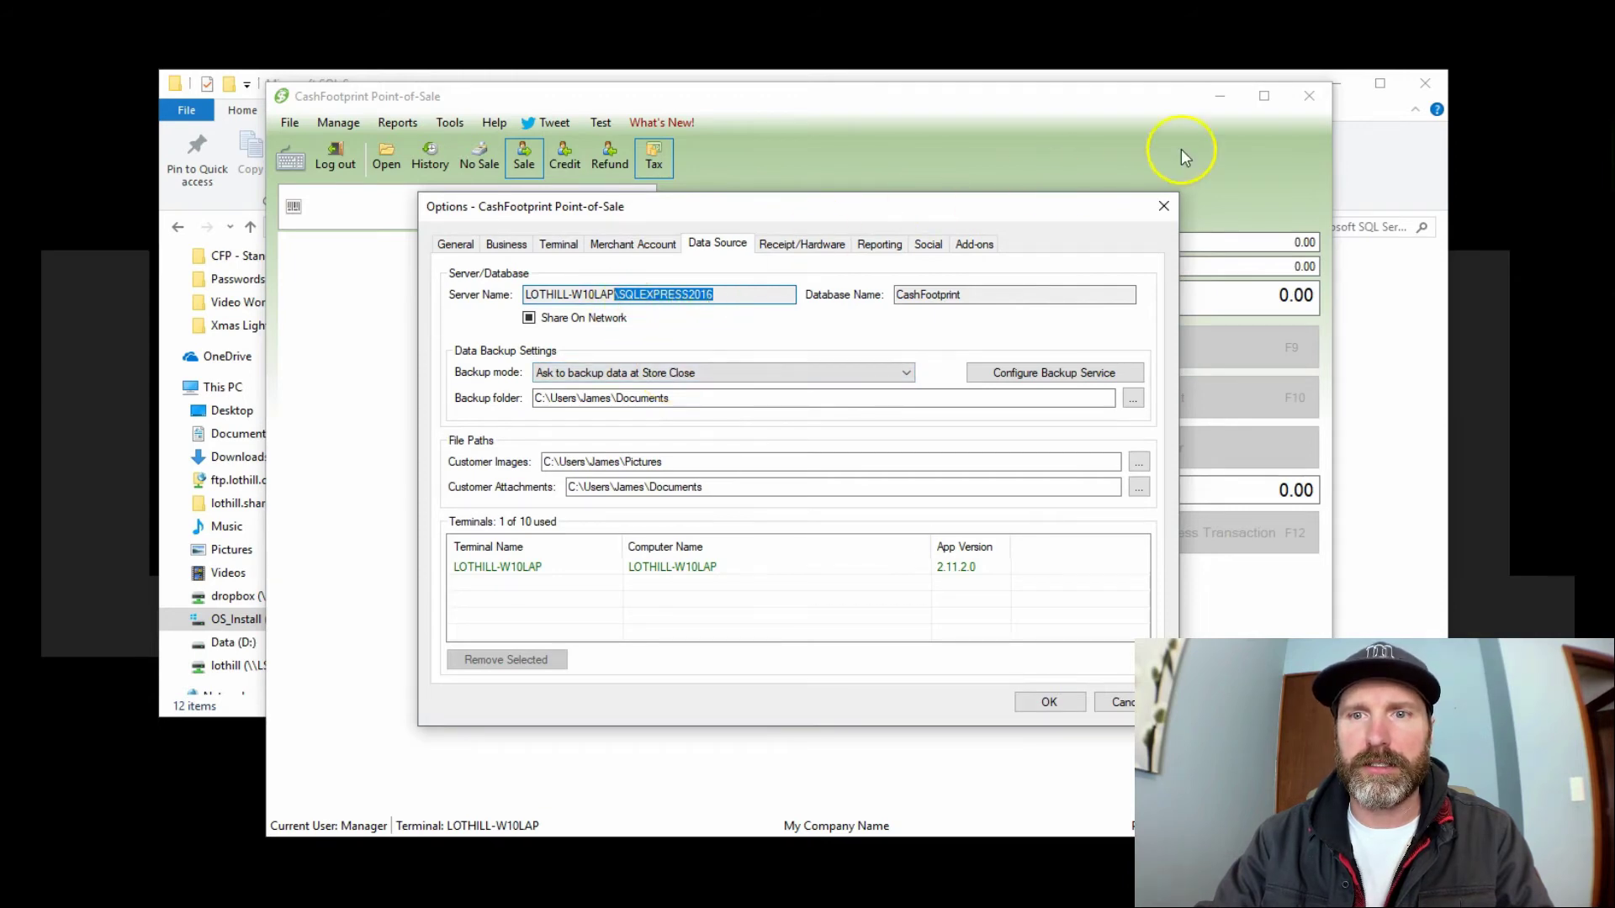
{"action": "left_click", "coordinate": [1406, 138]}
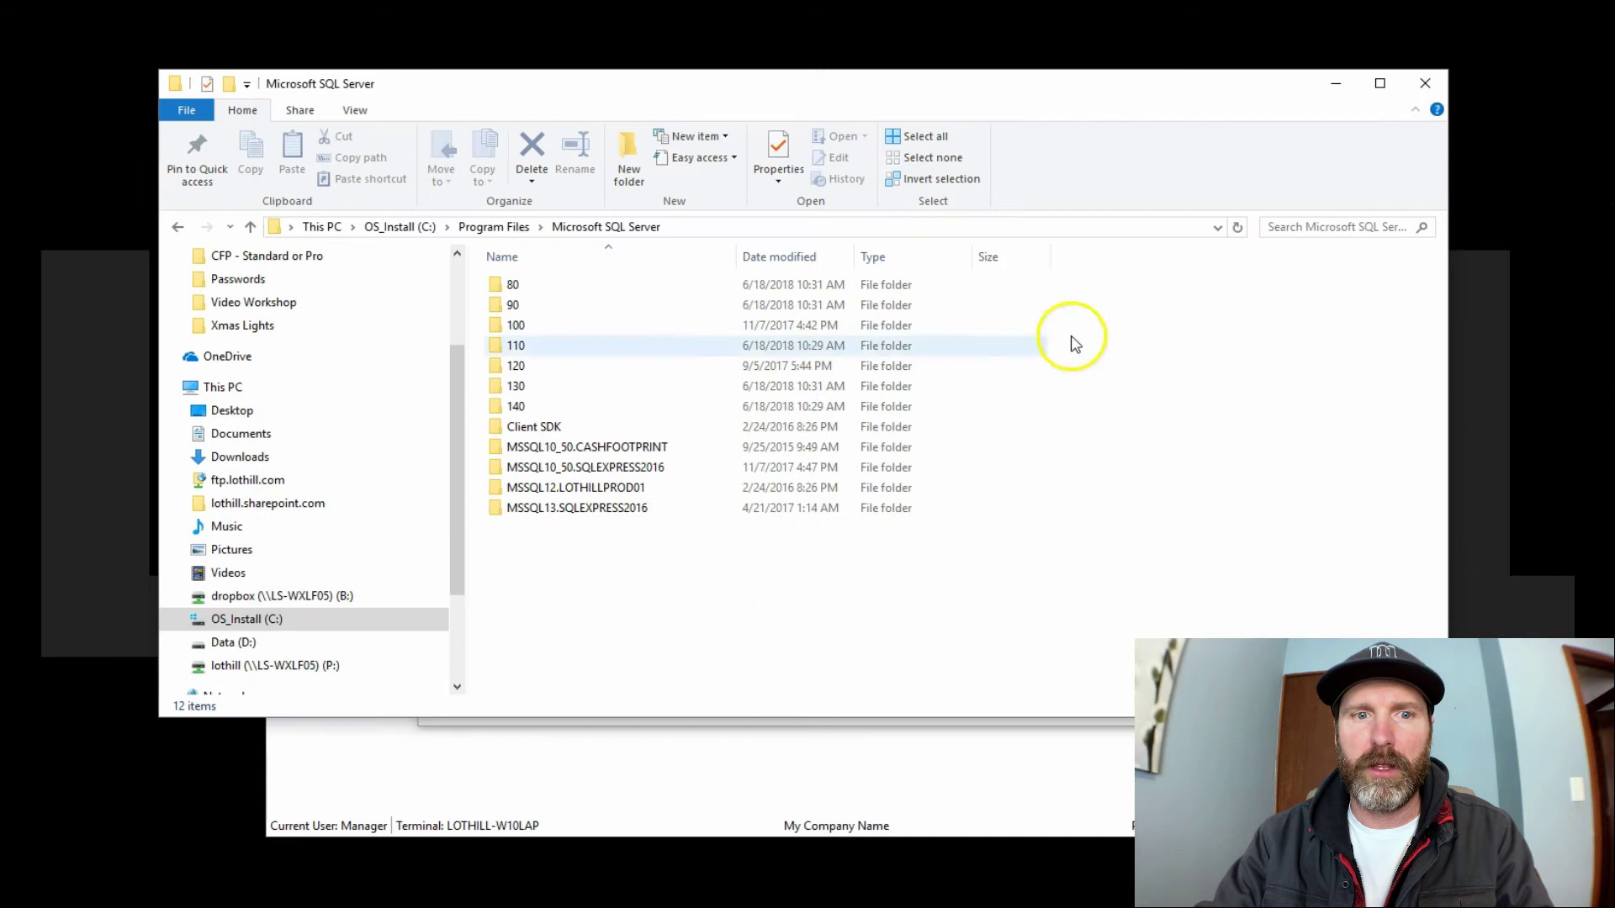
Open MSSQL10_50.SQLEXPRESS2016\MSSQL\DATA, granting access, and select CashFootprint.mdf and CashFootprint_log.ldf.
{"action": "double_click", "coordinate": [637, 467]}
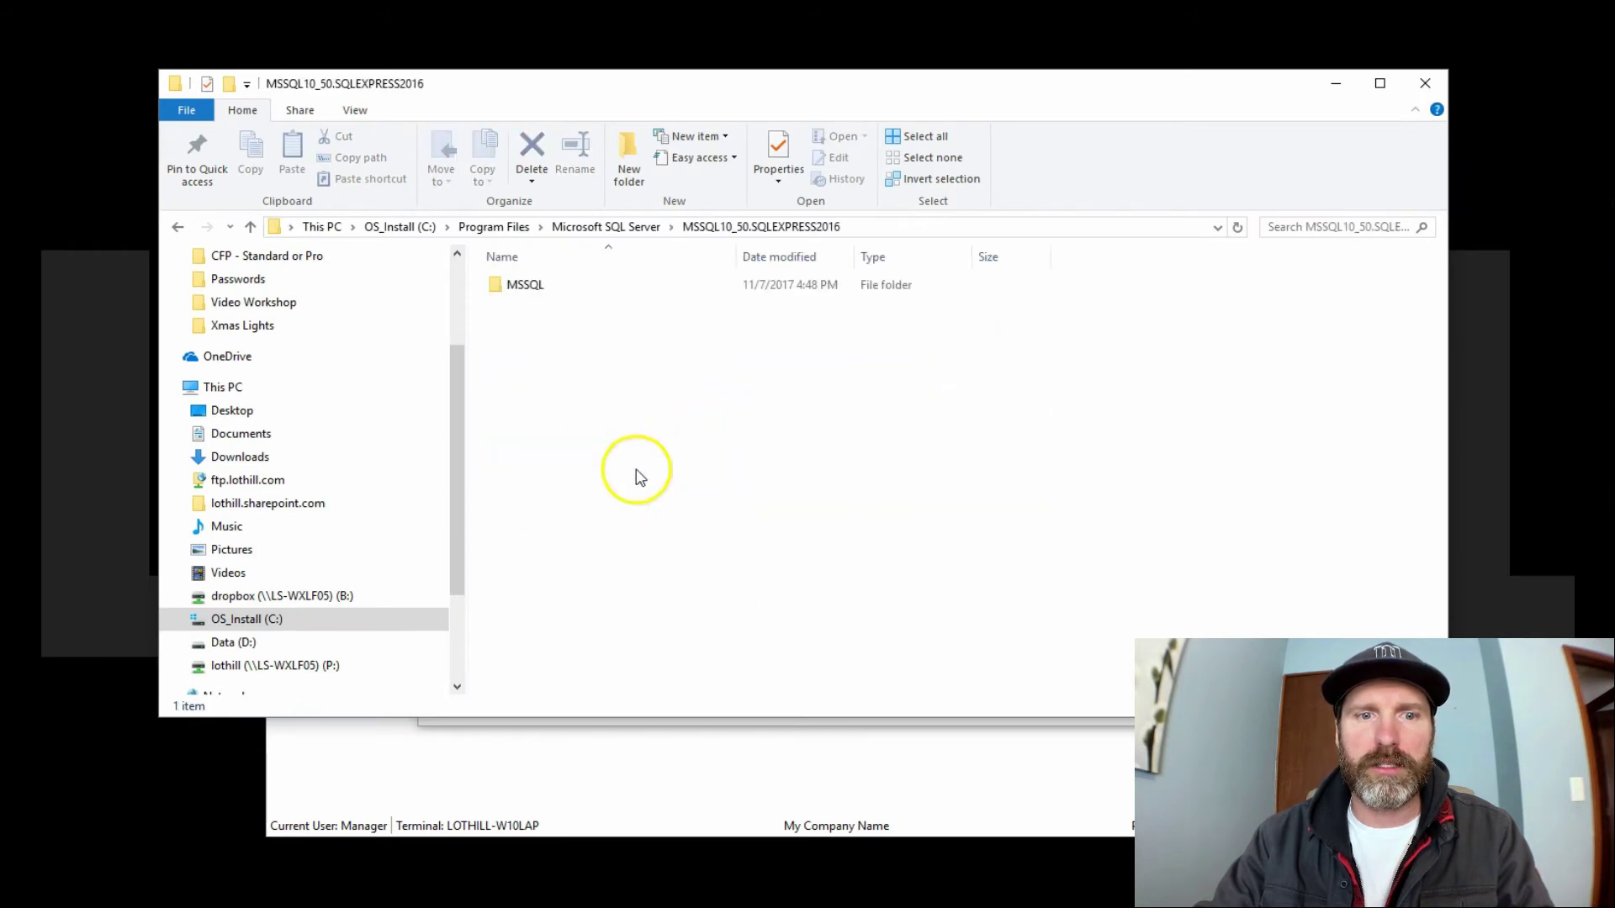
{"action": "double_click", "coordinate": [538, 290]}
{"action": "double_click", "coordinate": [538, 325]}
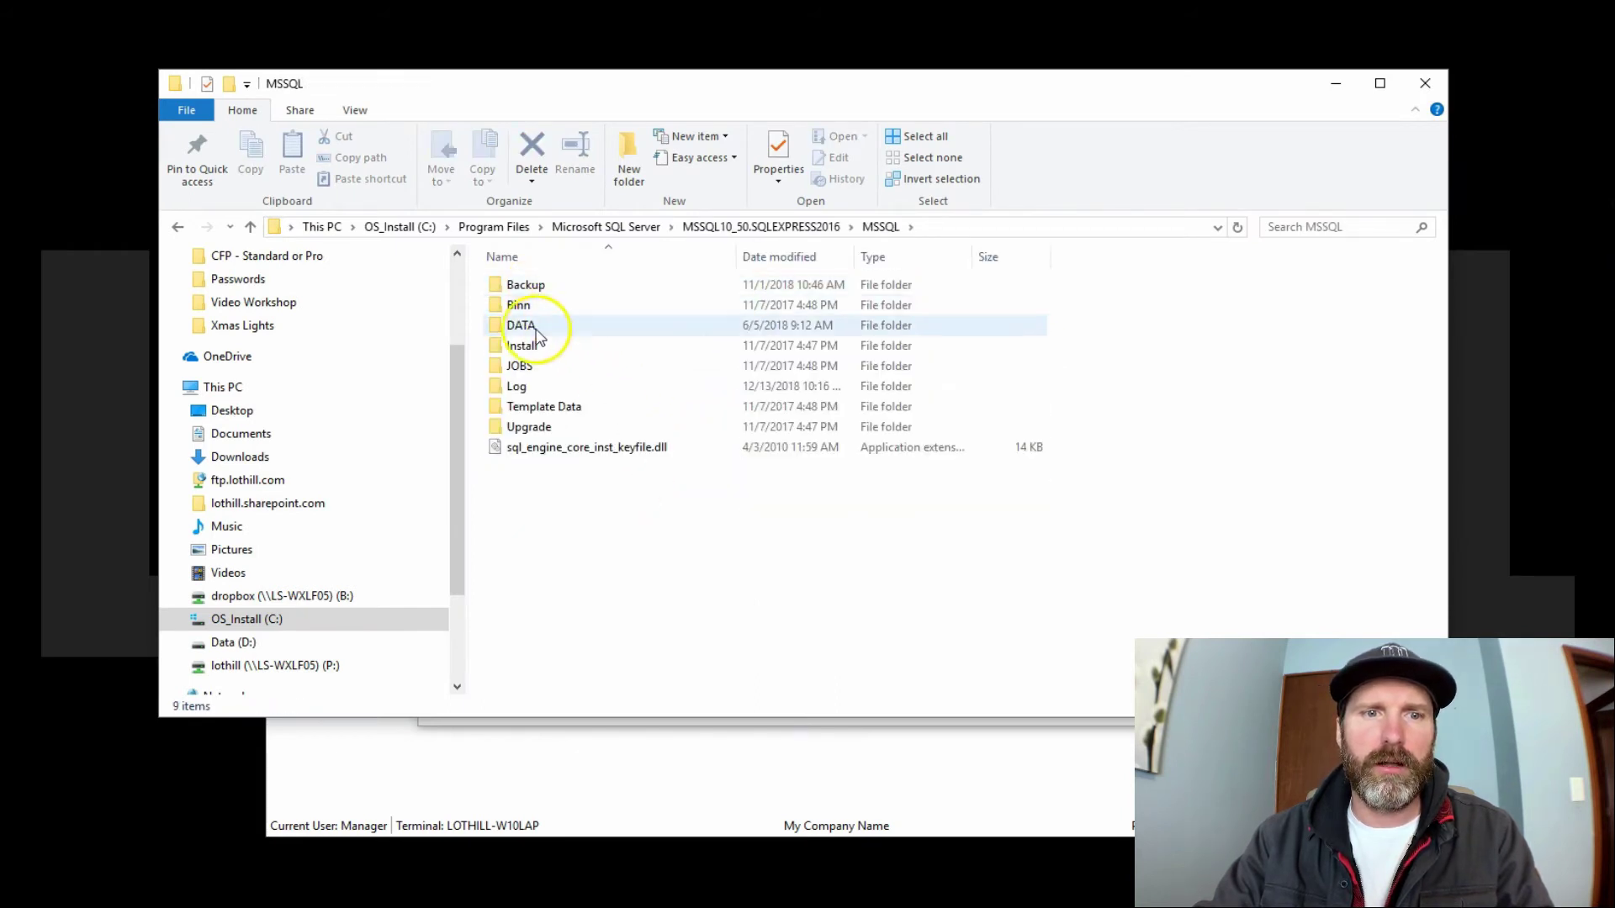
{"action": "left_click", "coordinate": [829, 467]}
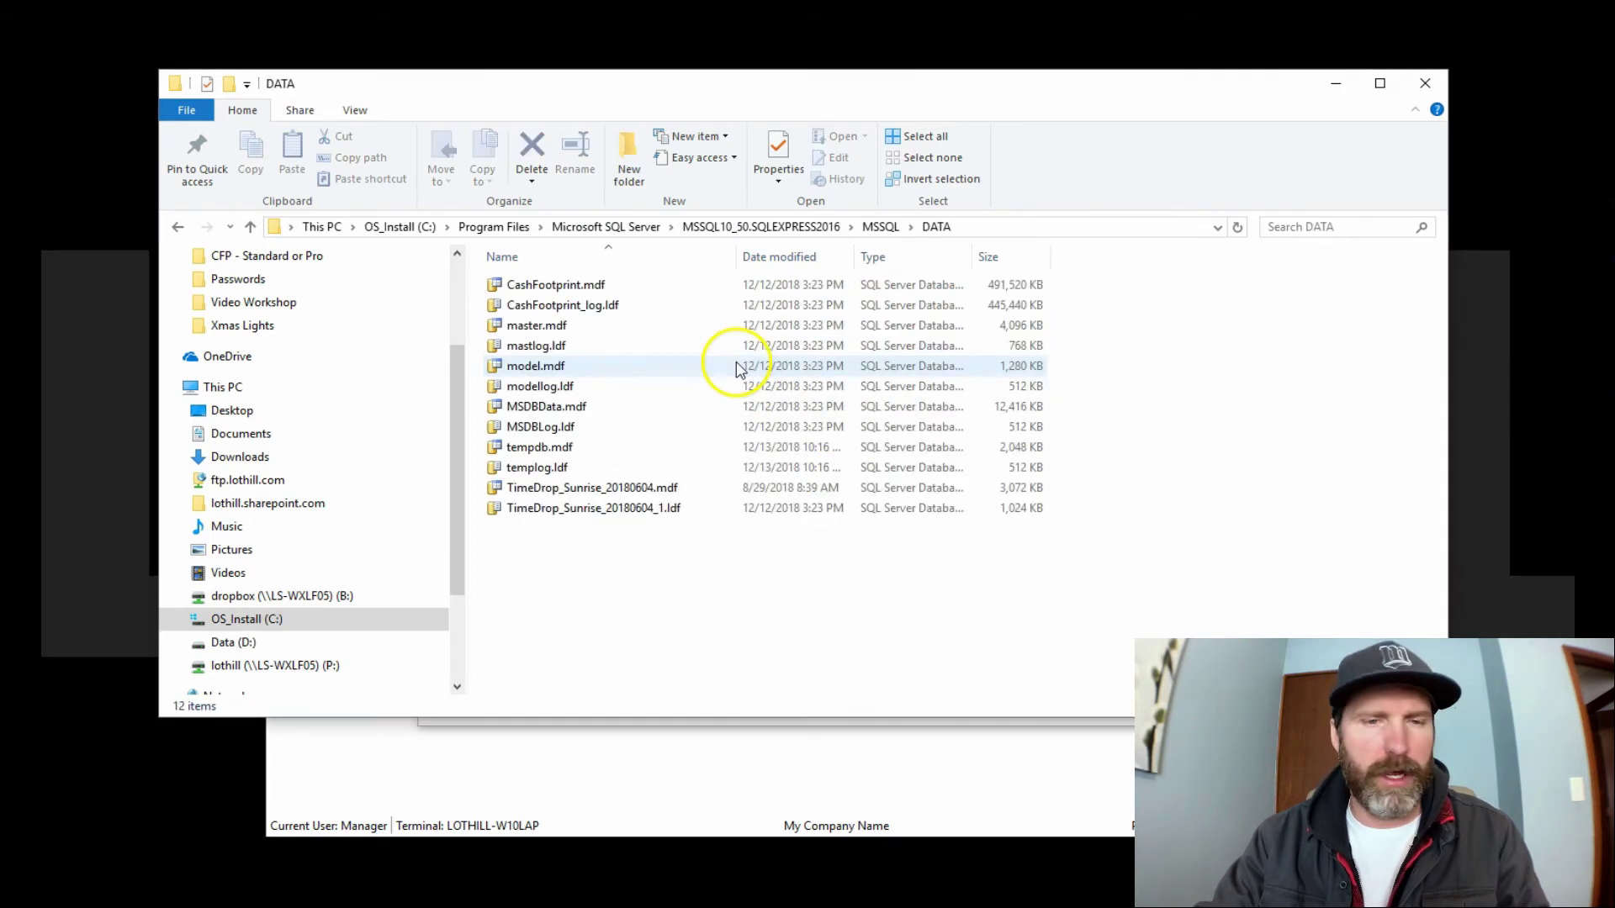
{"action": "left_click", "coordinate": [566, 285]}
{"action": "left_click", "coordinate": [605, 306], "text": "shift"}
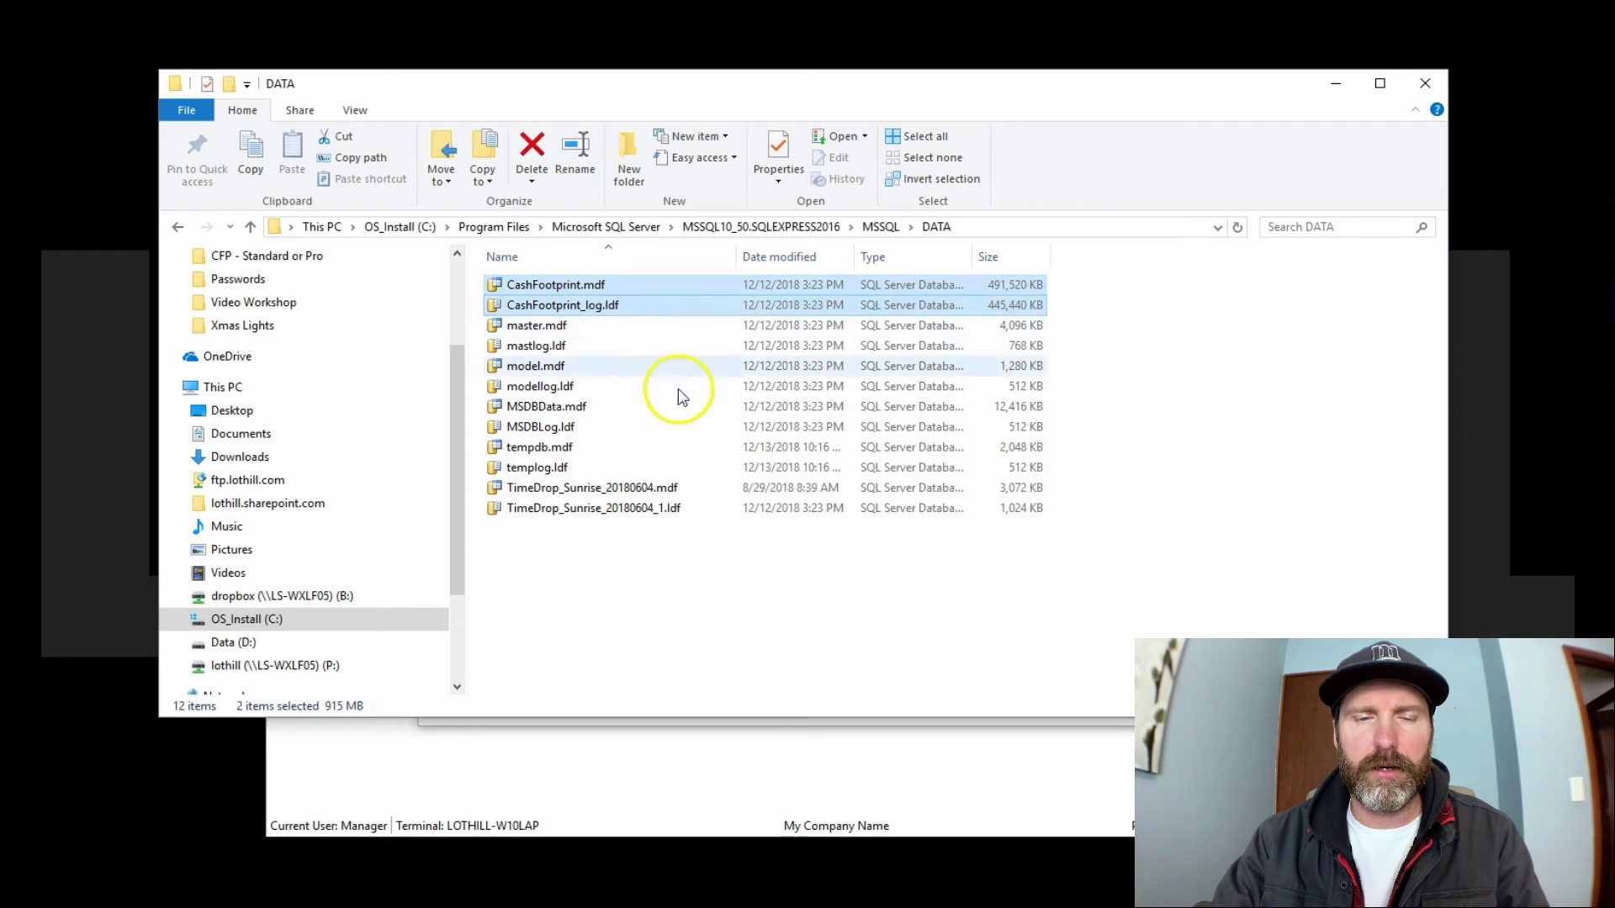